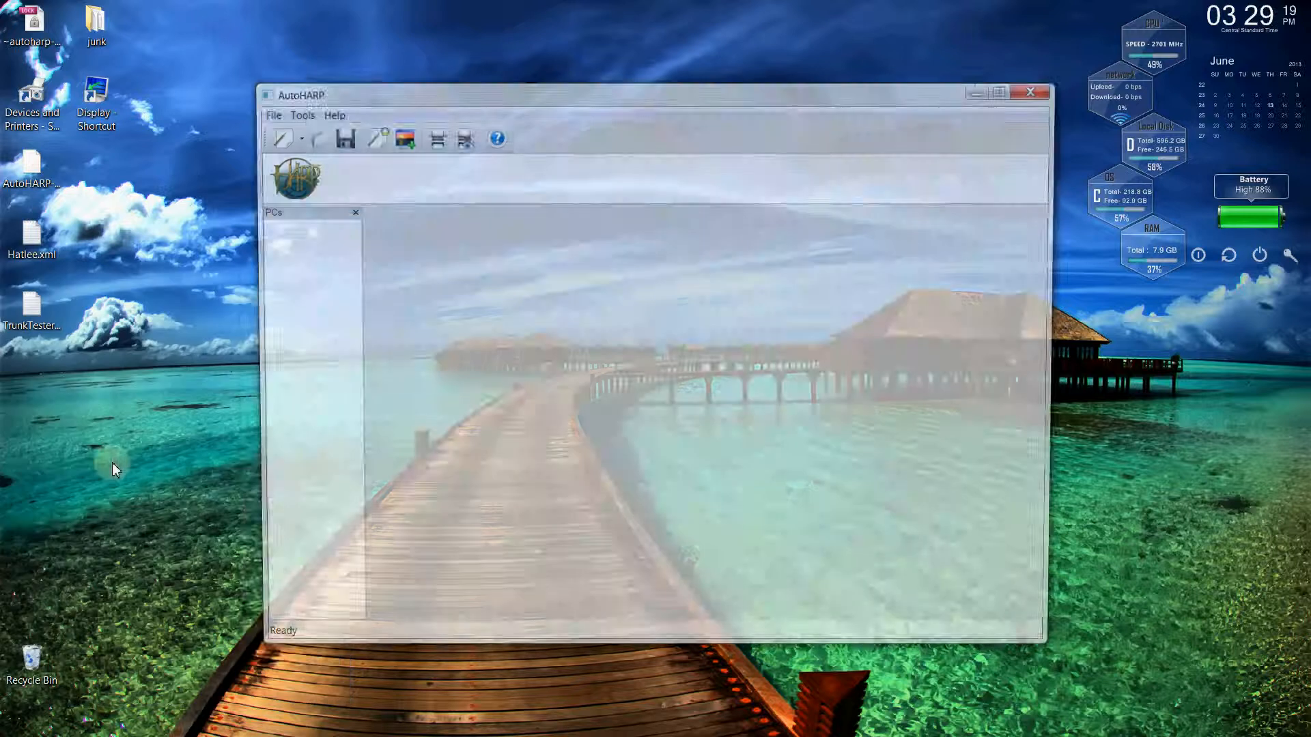
Step: Open the character file Hatlee.xml from the desktop, then reposition and enlarge the application window
left_click(316, 140)
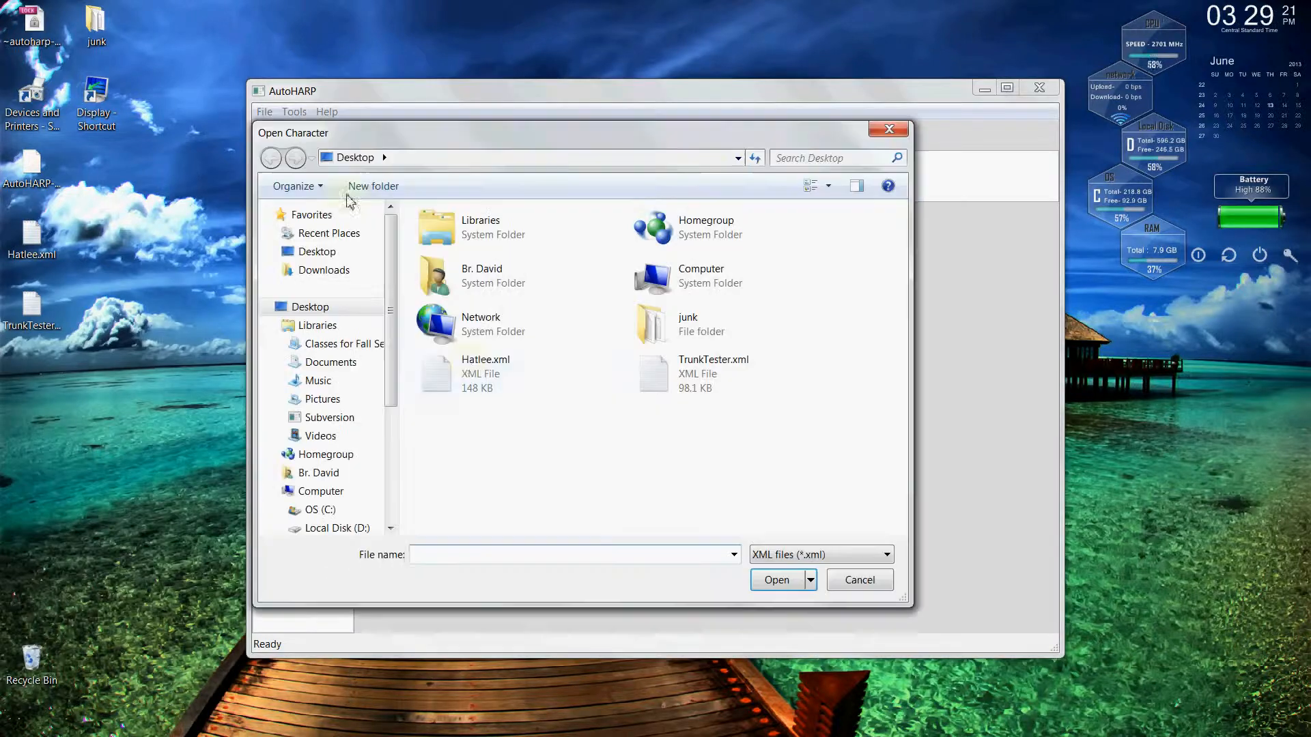
double_click(470, 372)
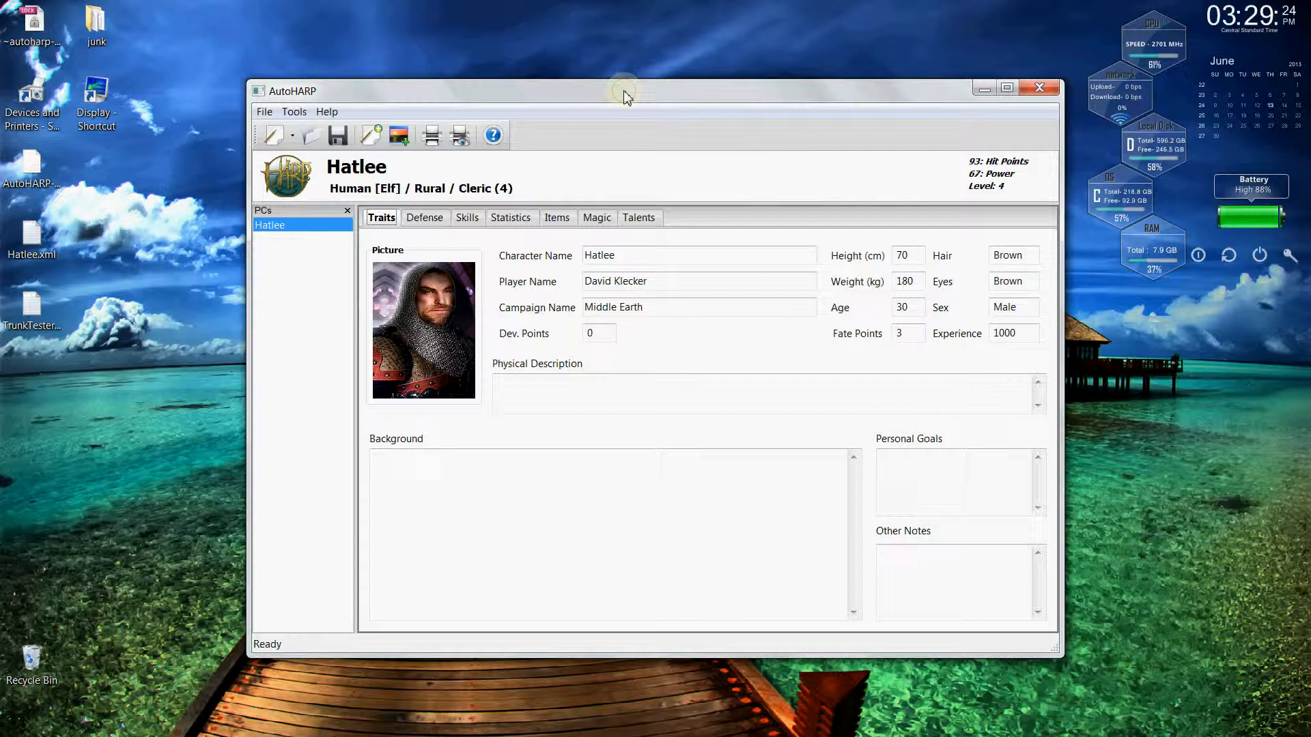
left_click_drag(626, 96, 546, 81)
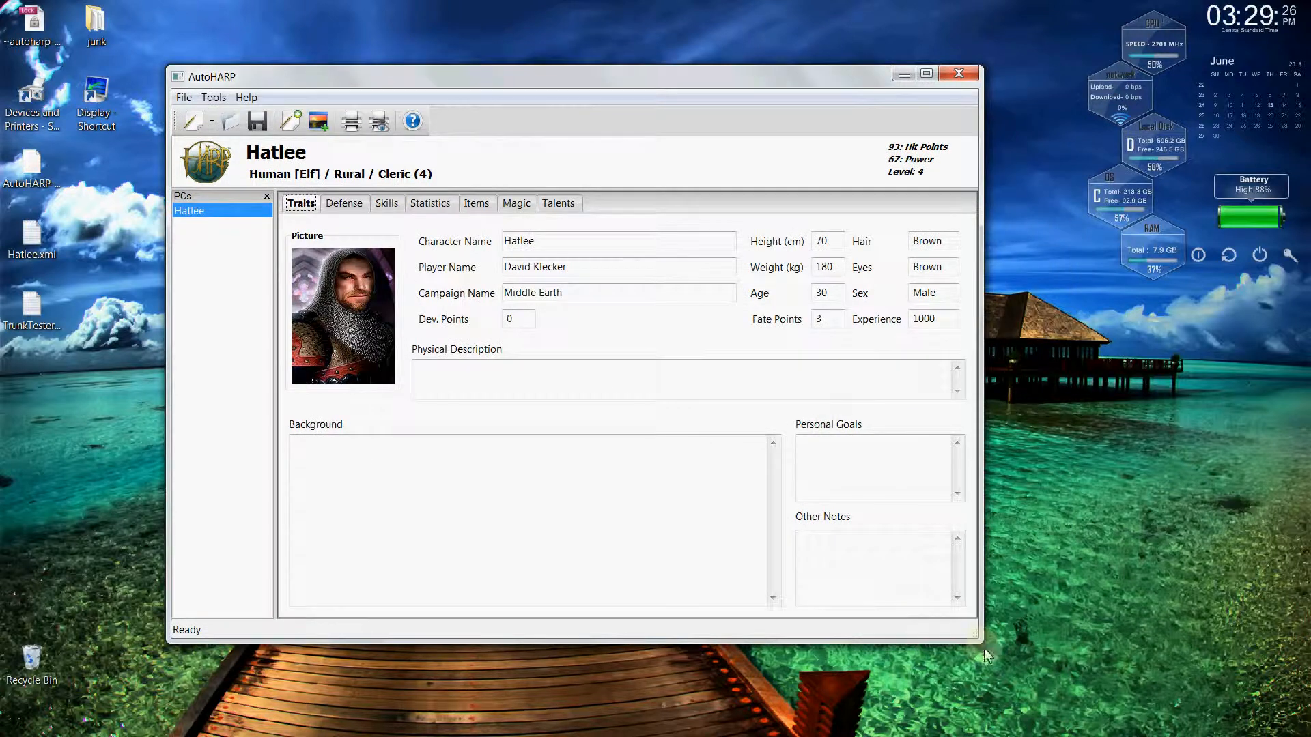
left_click_drag(980, 640, 1035, 704)
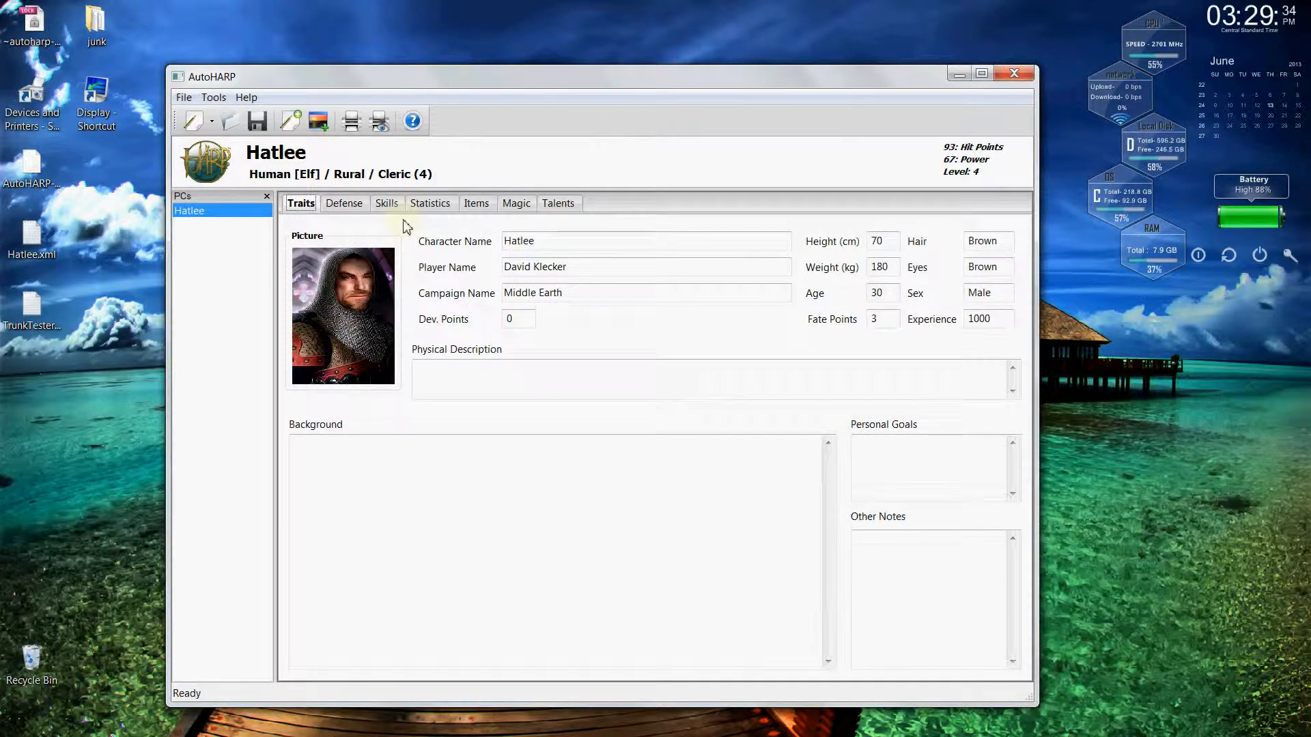
Step: Review the Animal Forms spell's description and scaling options, and check the casting penalty against the character's armor details
left_click(514, 214)
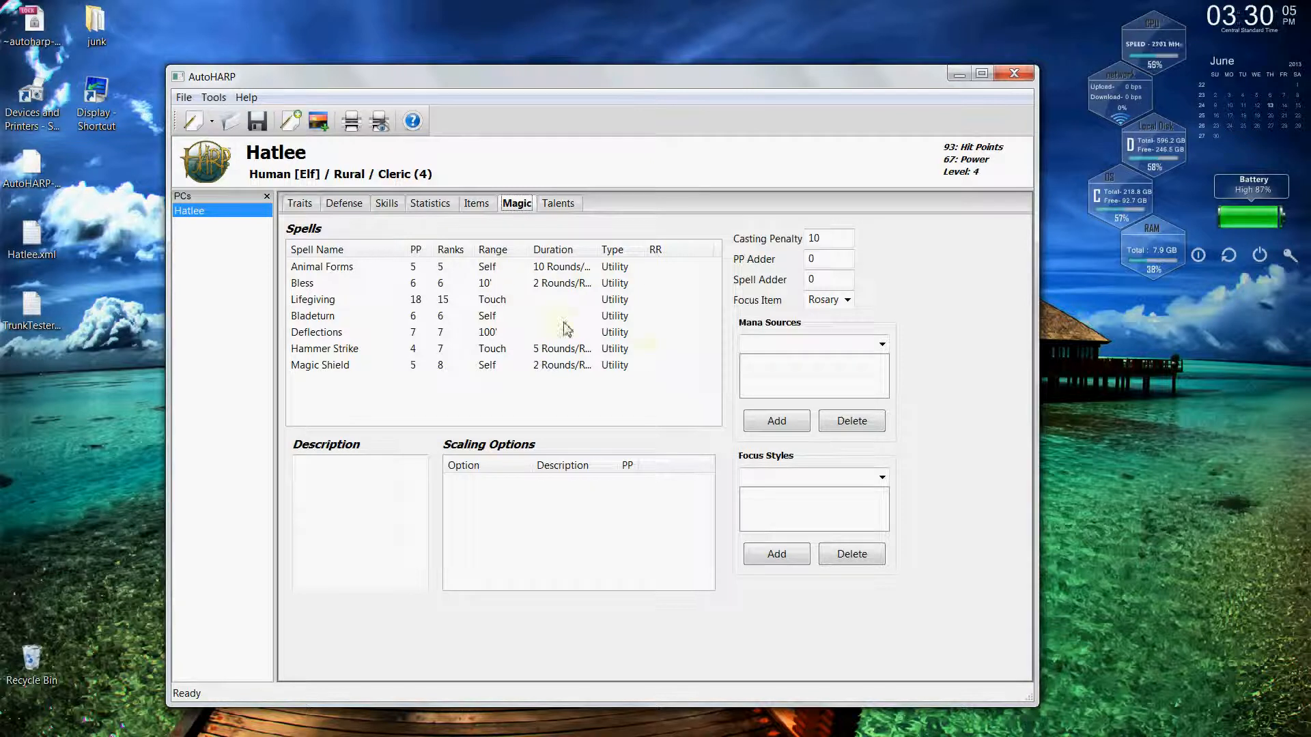
left_click(341, 269)
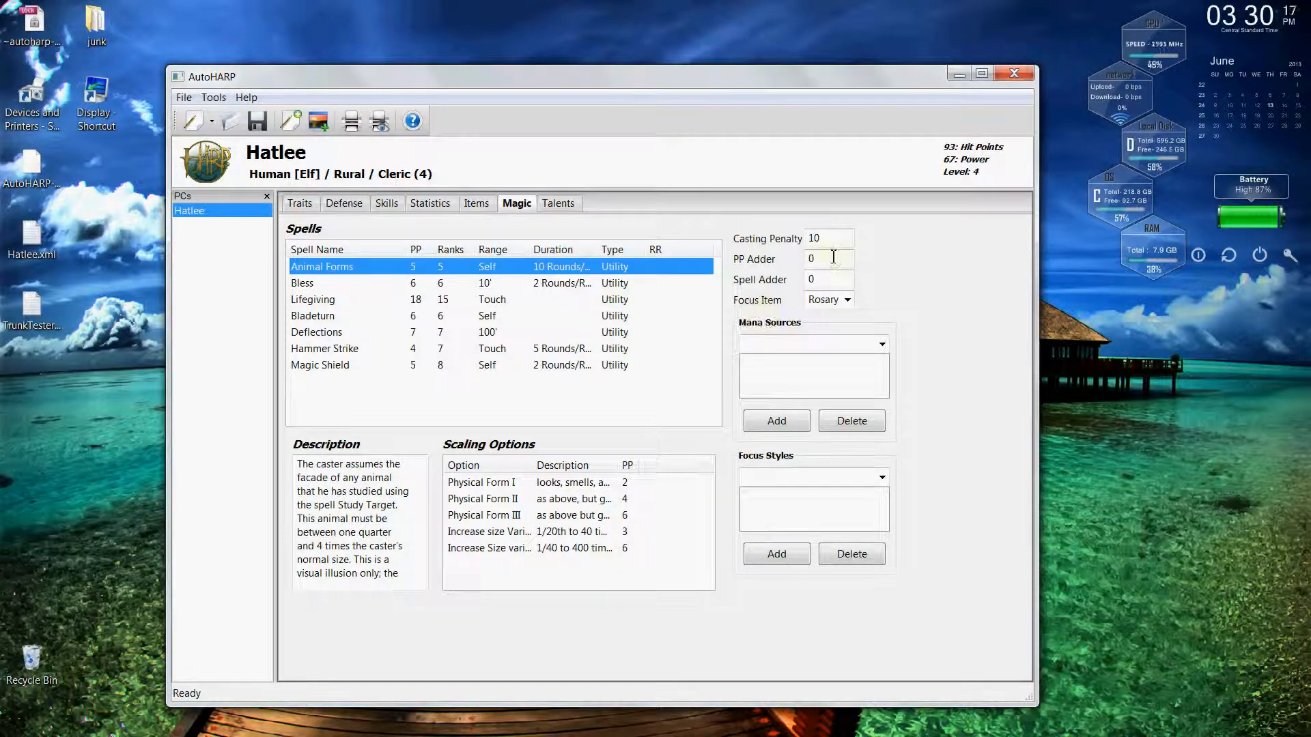
left_click(346, 207)
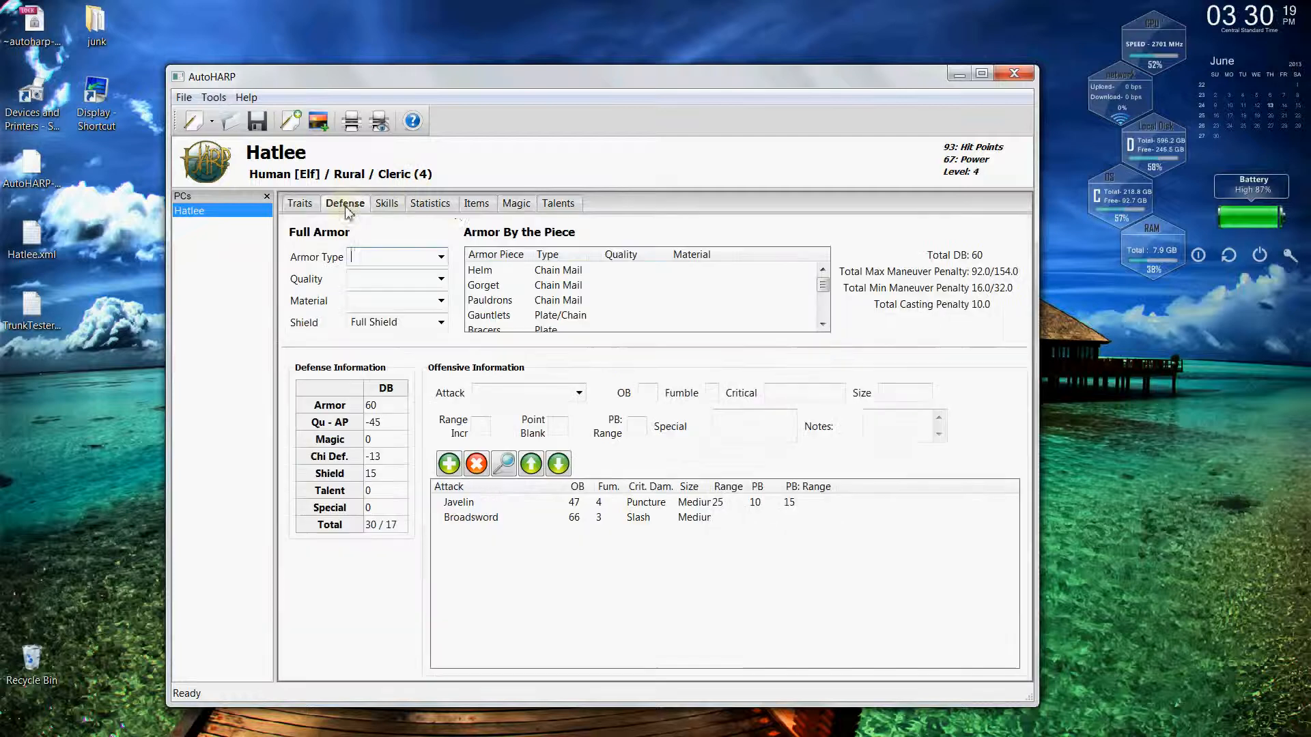
left_click(517, 205)
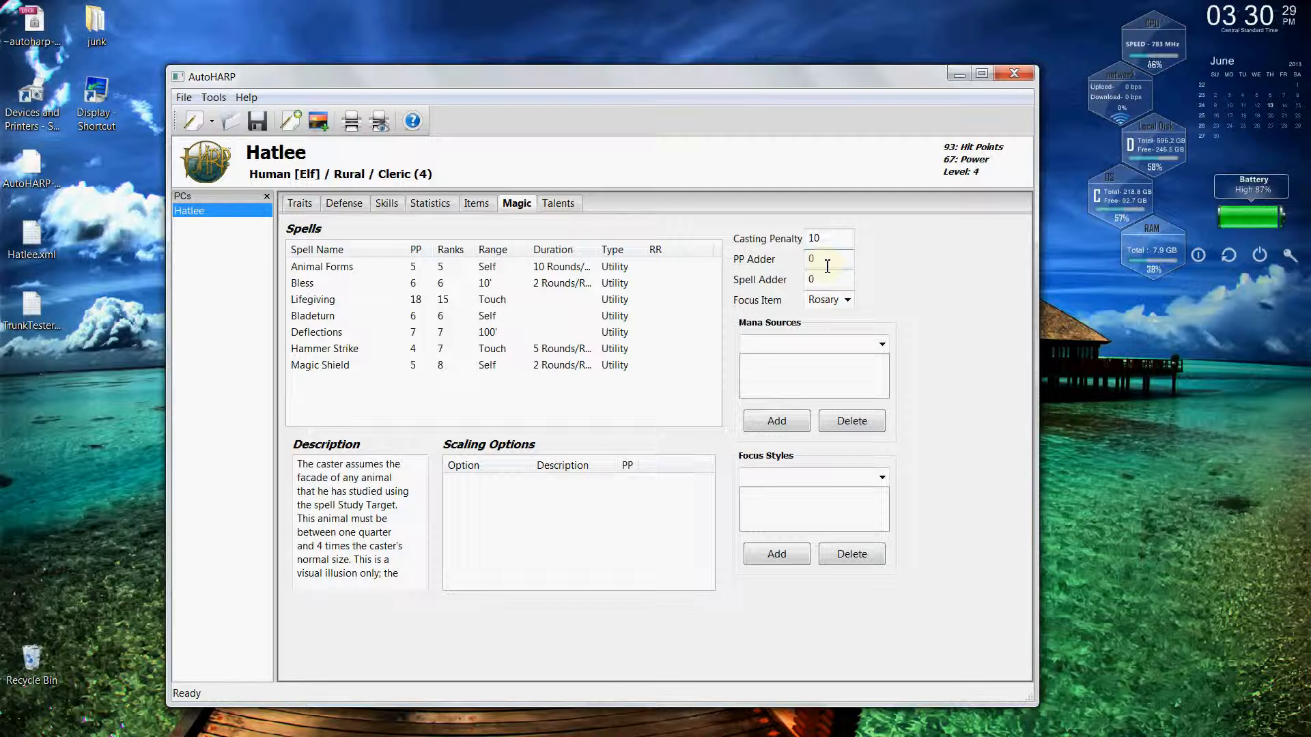
Step: Enter Rosary as the character's spell focus item
left_click(847, 301)
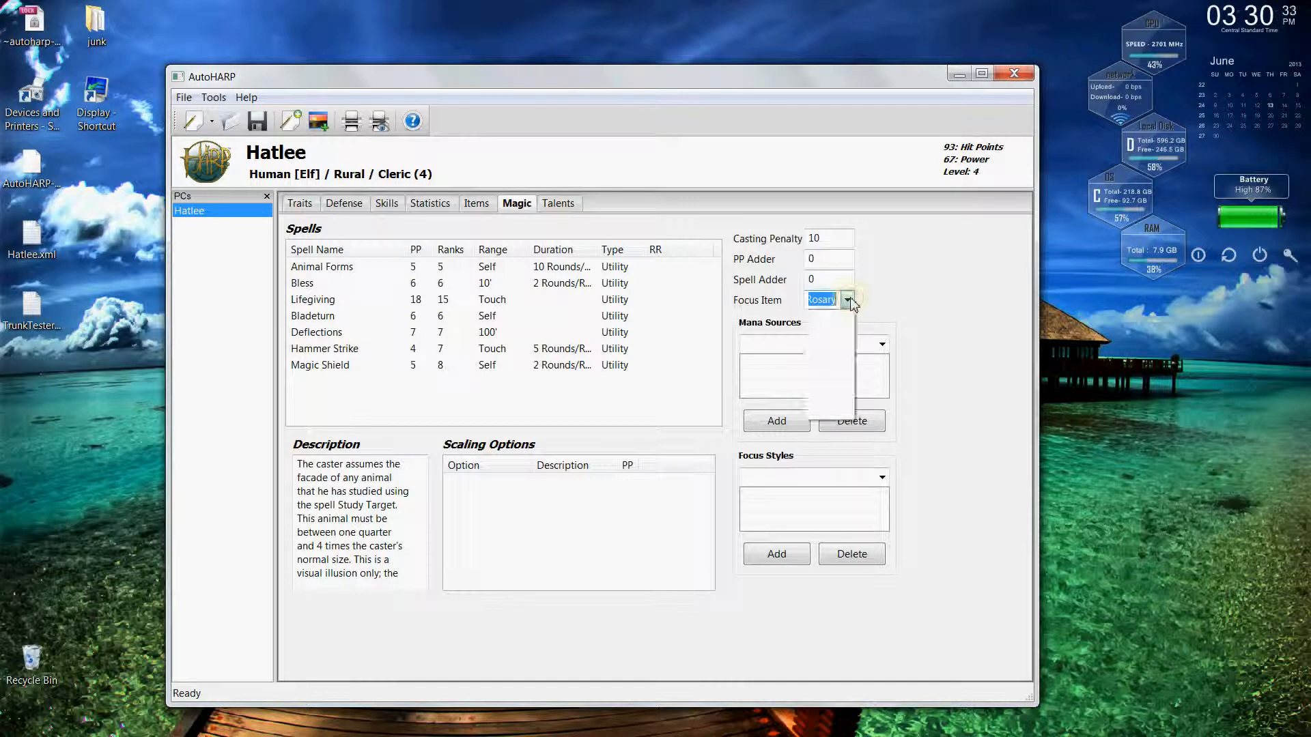
left_click(849, 301)
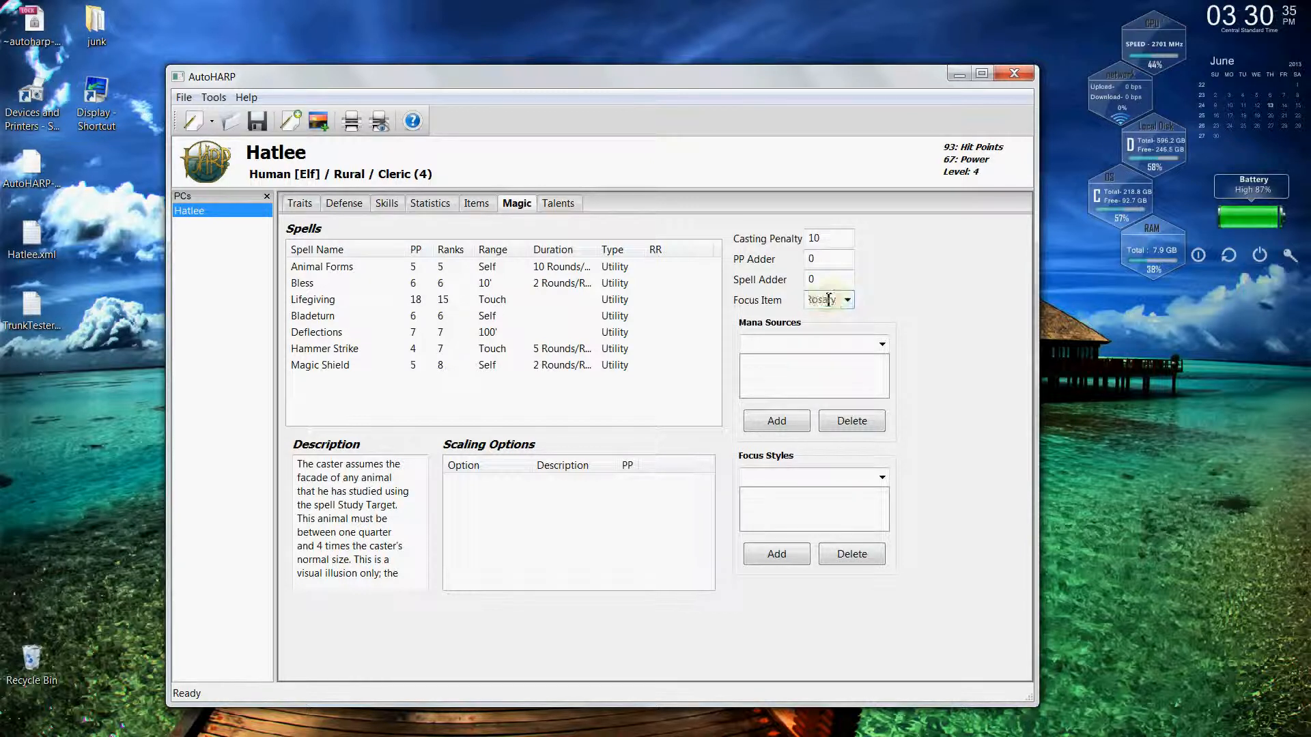
double_click(828, 300)
type("Rosary")
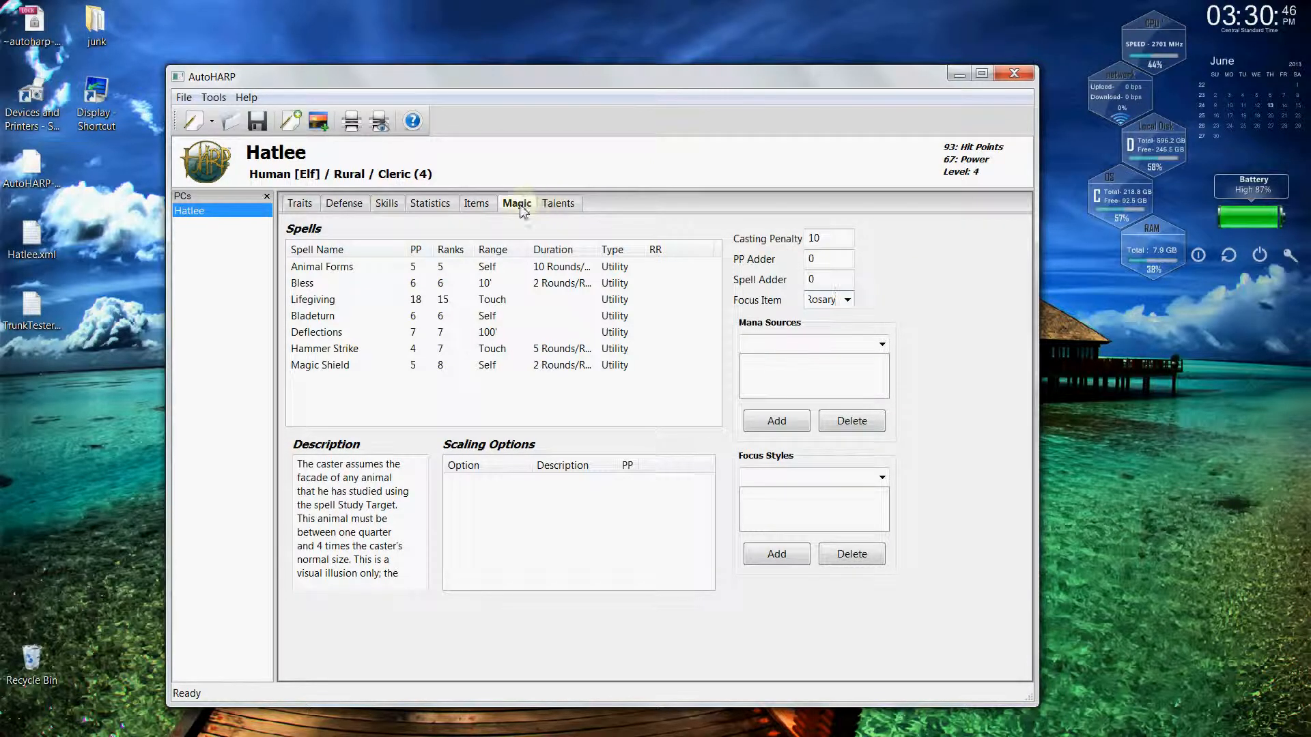
Step: Delete the Javelin and Broadsword entries from the character's attack list
left_click(356, 211)
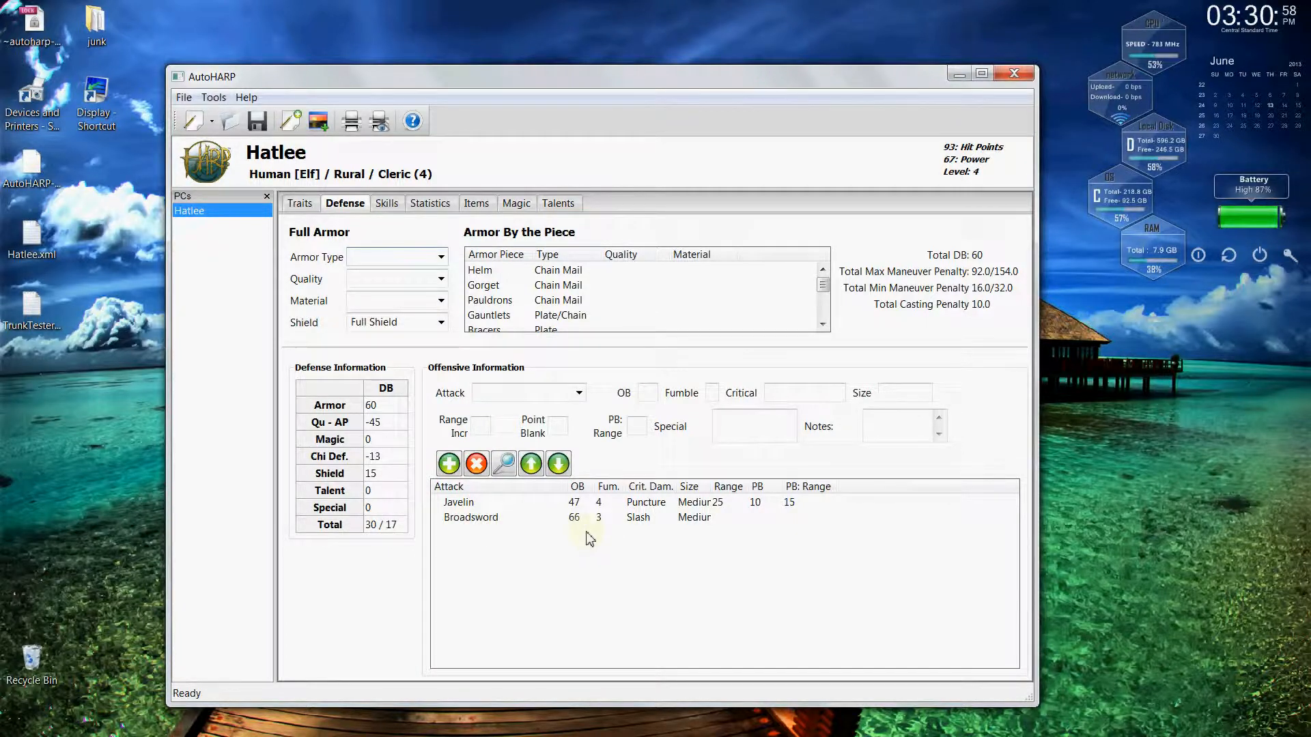
left_click(465, 505)
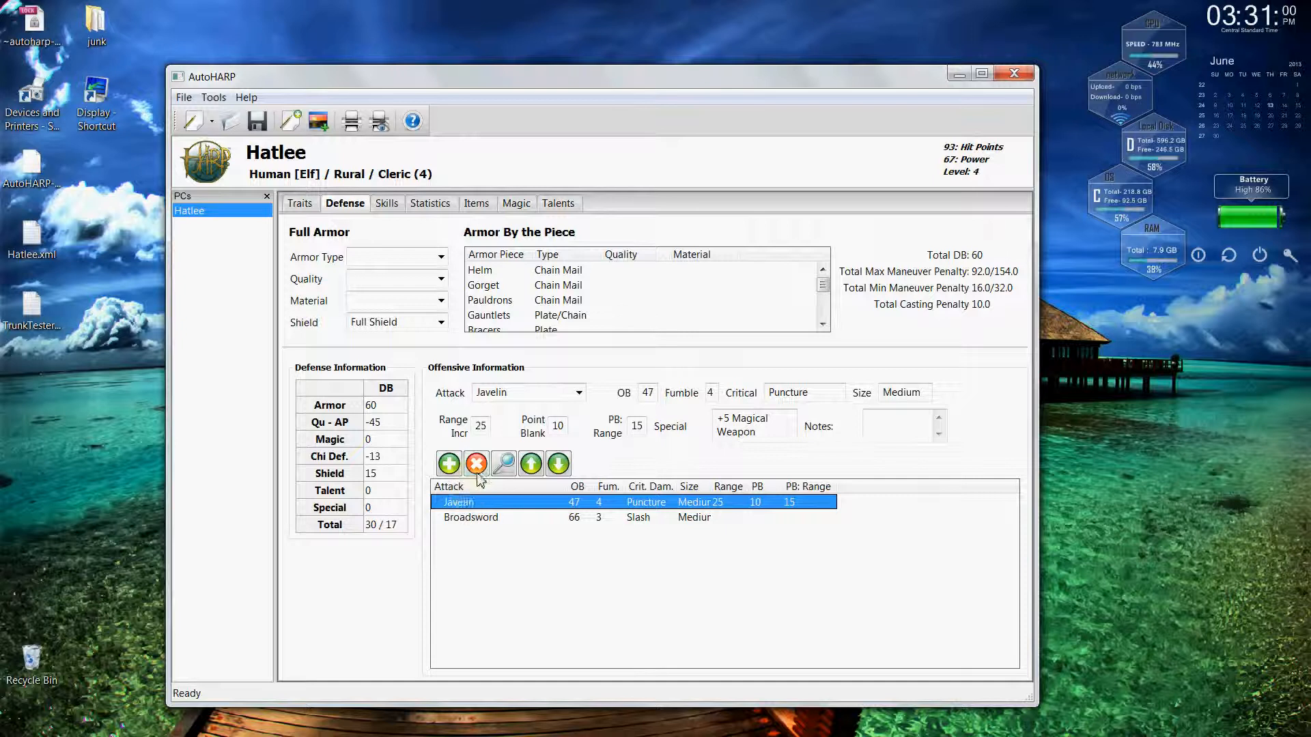
left_click(477, 467)
left_click(474, 504)
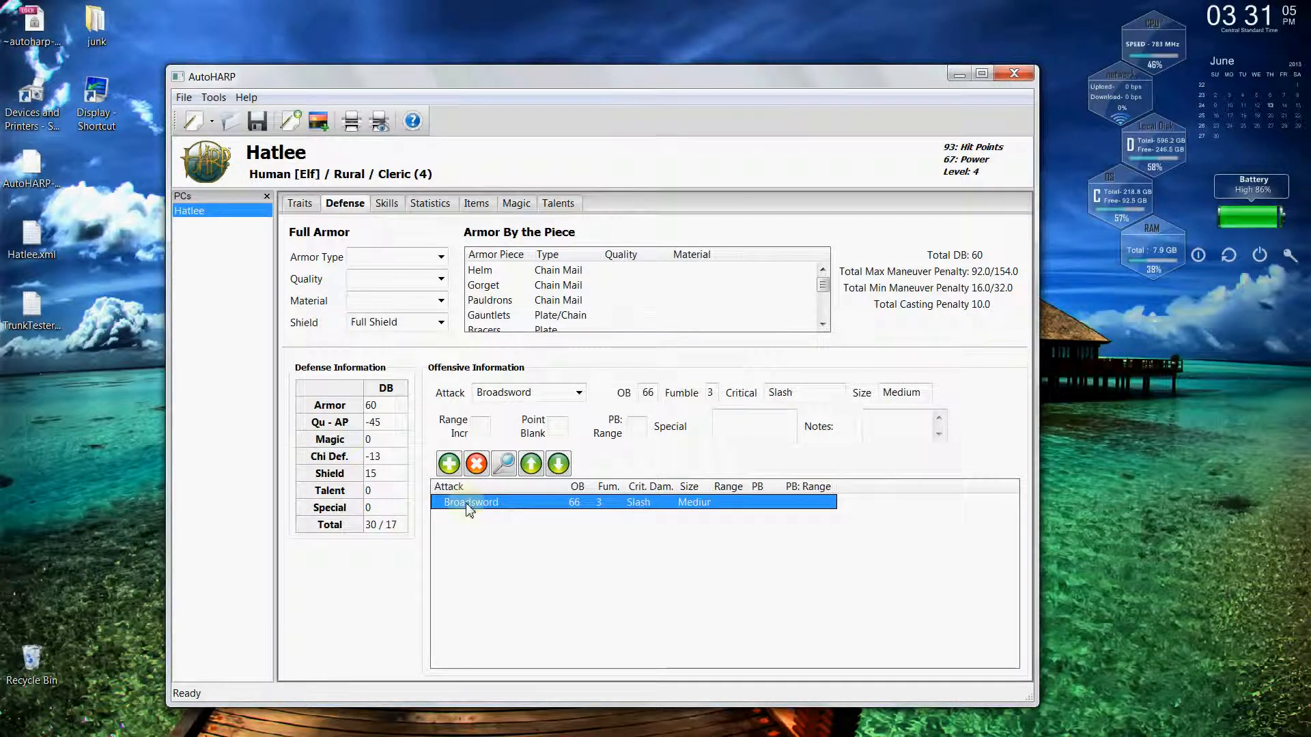
left_click(477, 465)
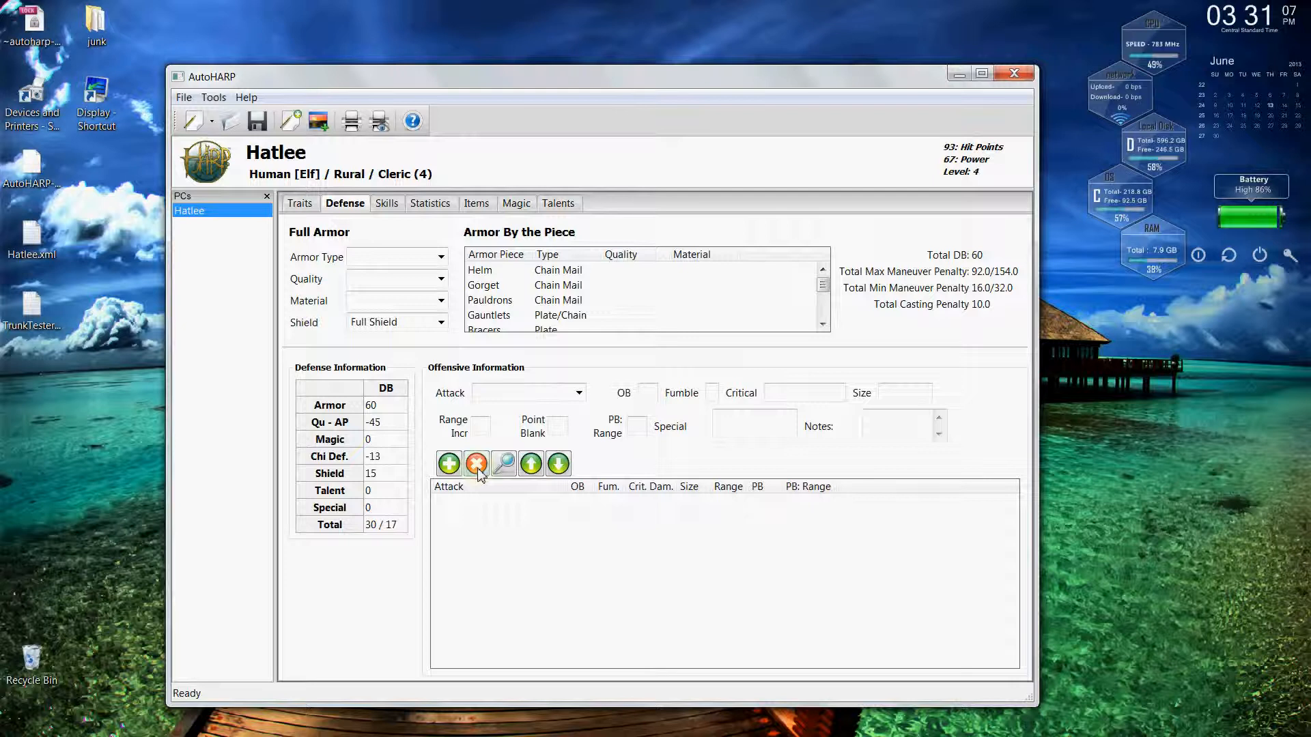
Step: Add a Broadsword attack with an OB of 66 to the offensive information
left_click(579, 394)
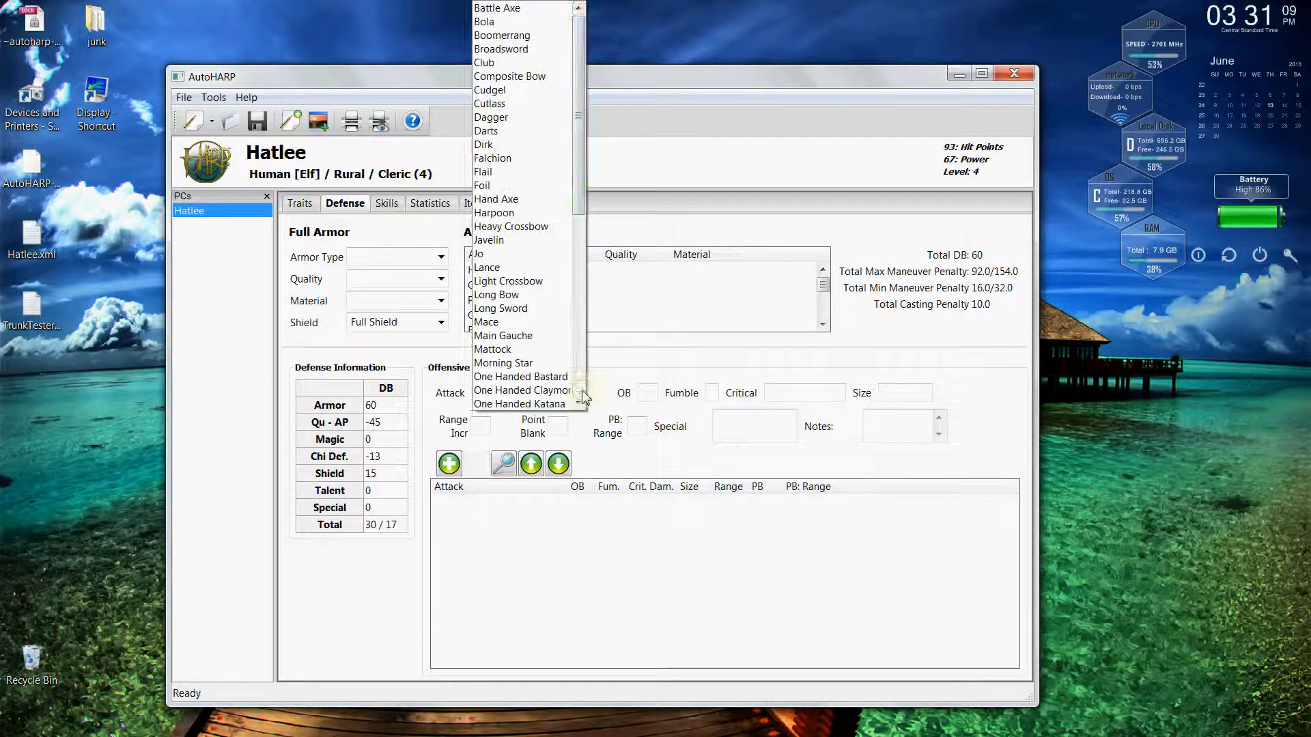
left_click(545, 52)
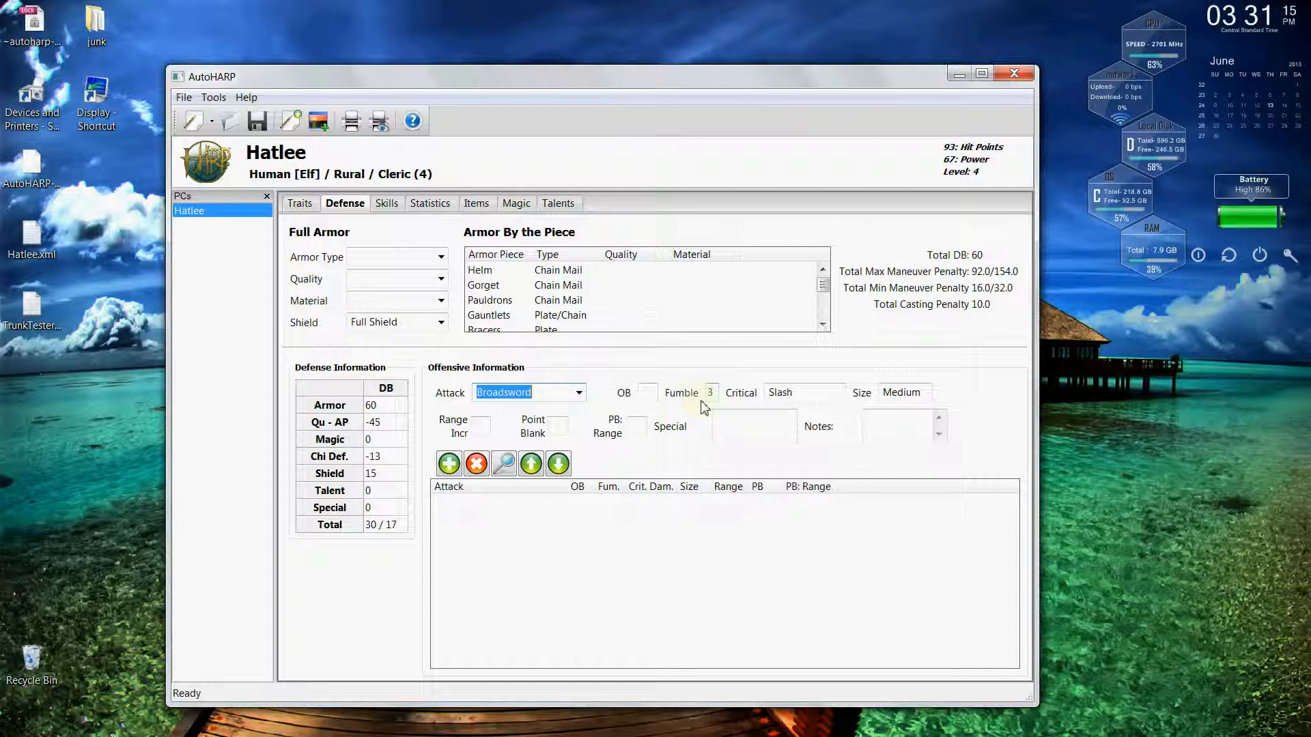
left_click(650, 395)
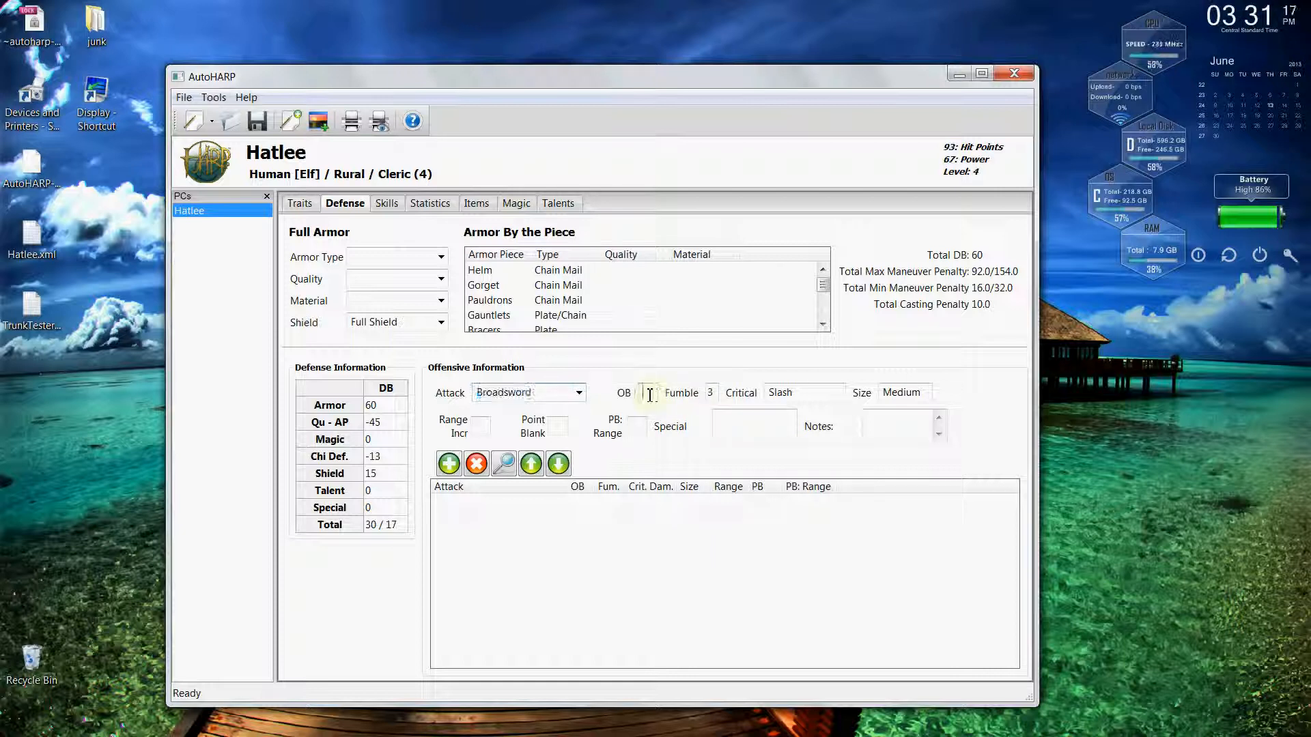
type("65")
left_click(450, 466)
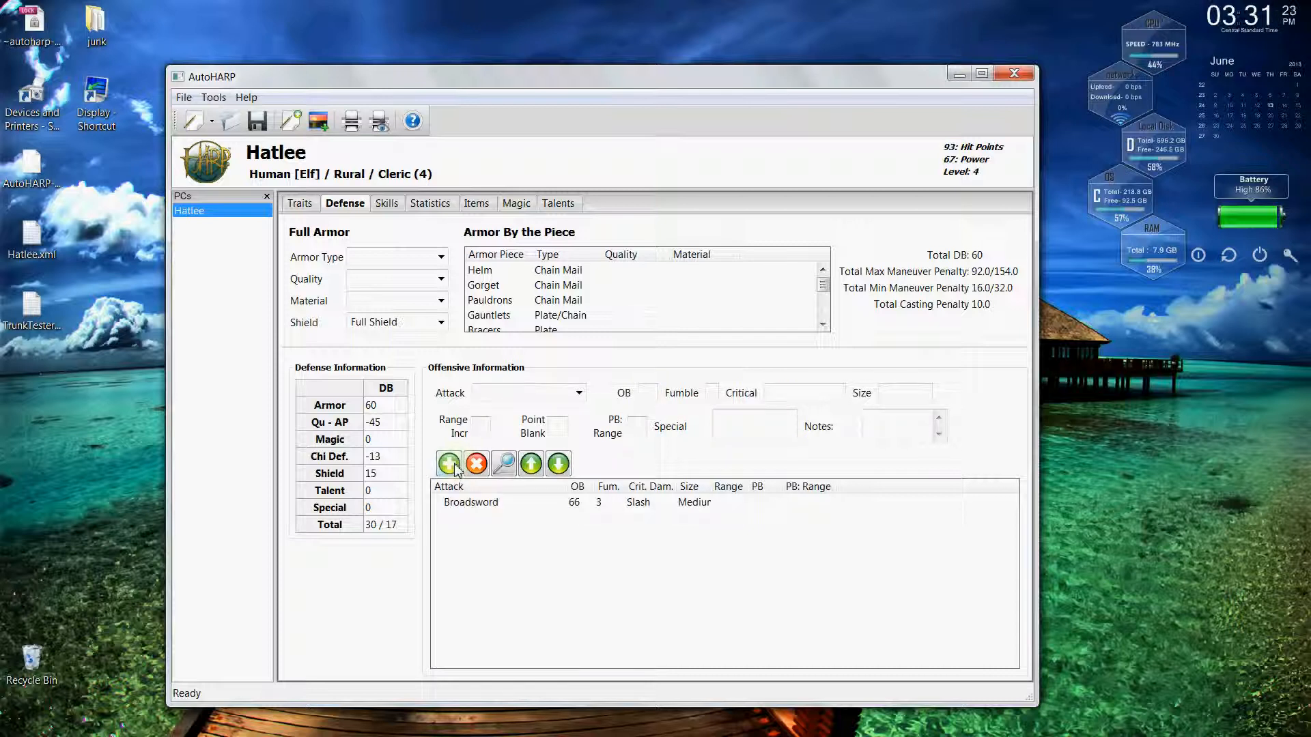
Step: Import the attack info from the Thrown- Pole Arms Thrown subskill under the Missile Weapon combat skills
left_click(386, 203)
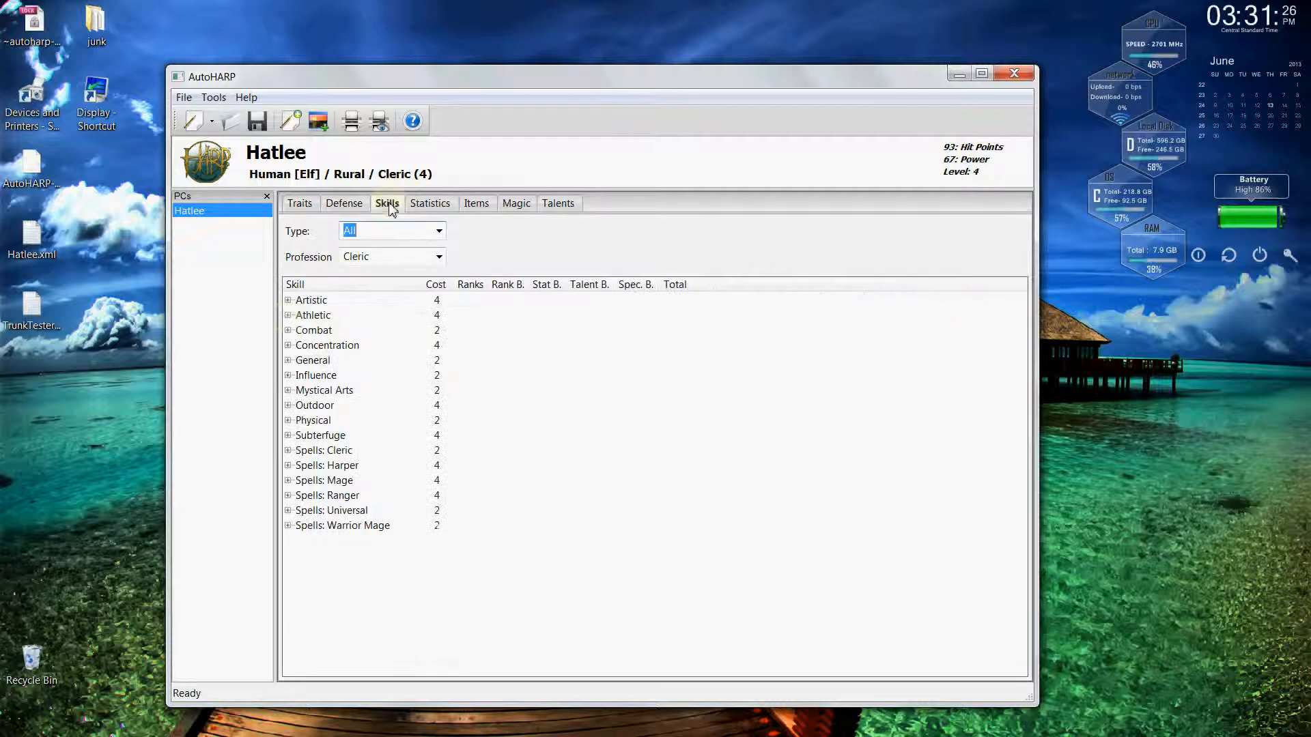
left_click(288, 331)
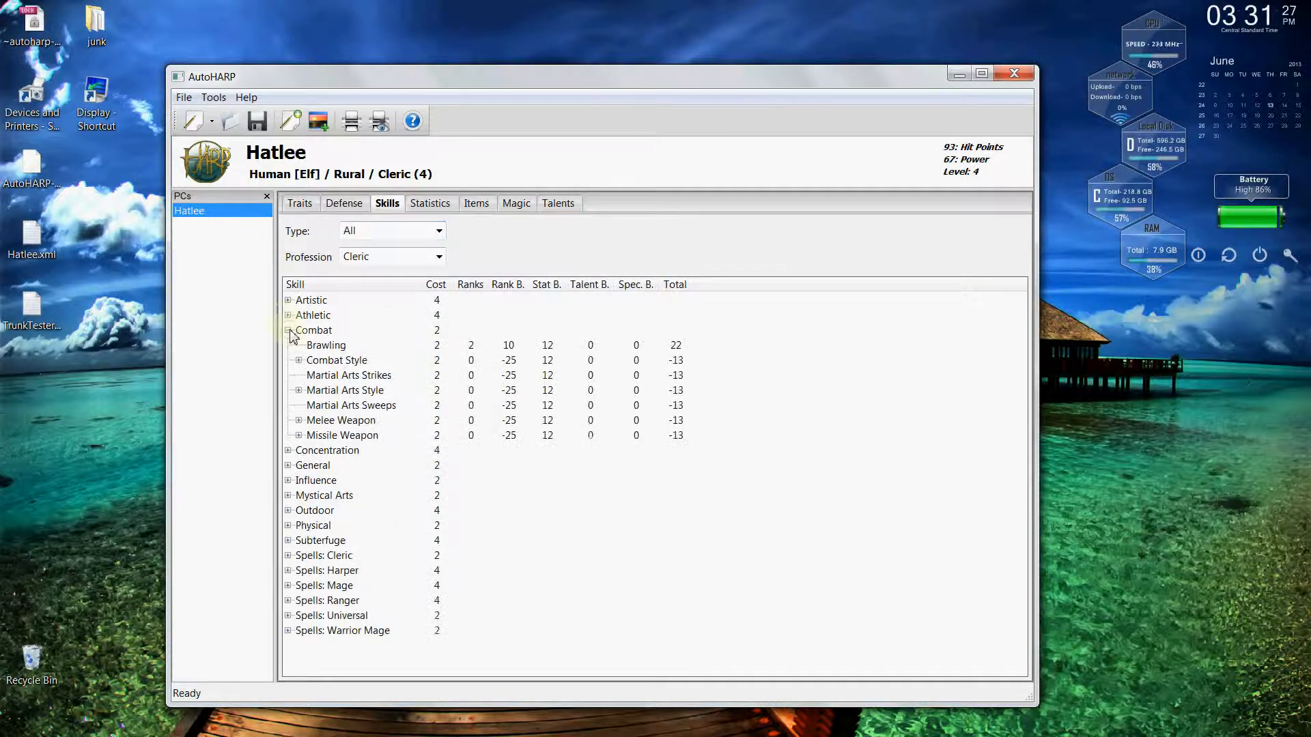
left_click(299, 435)
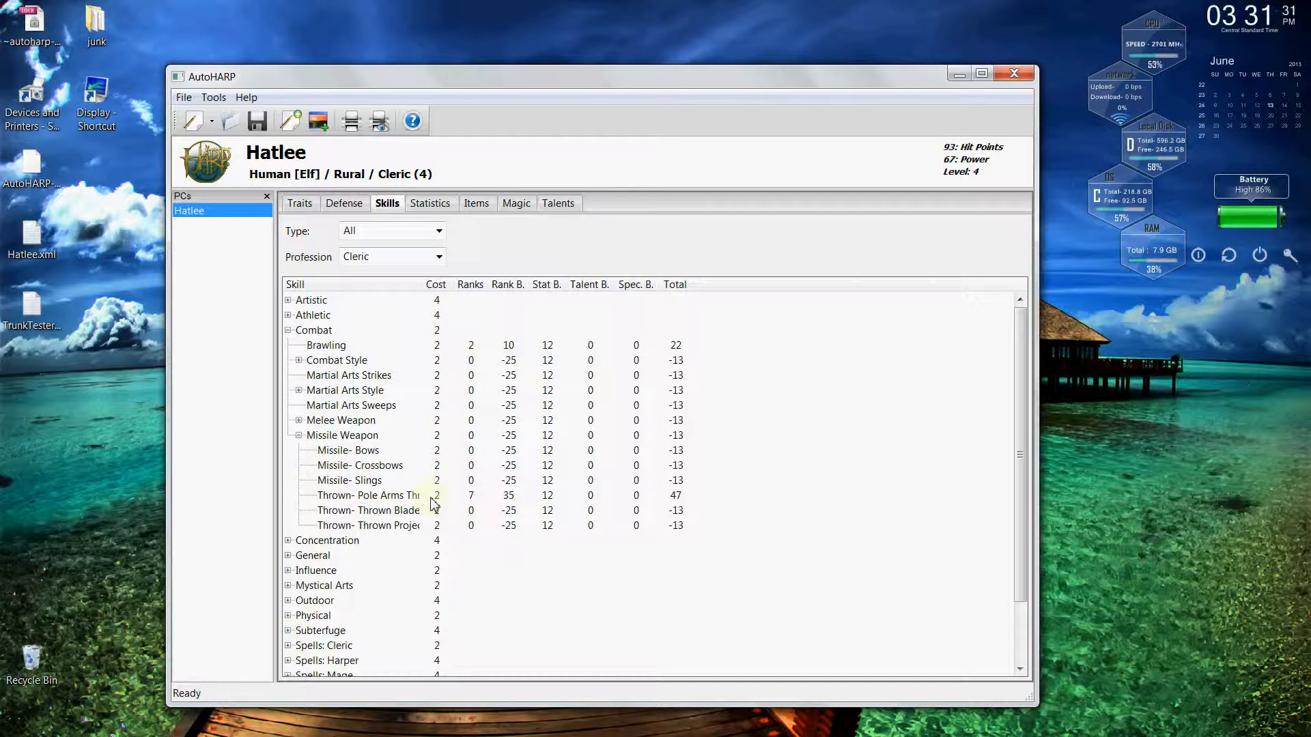
left_click(390, 499)
right_click(391, 500)
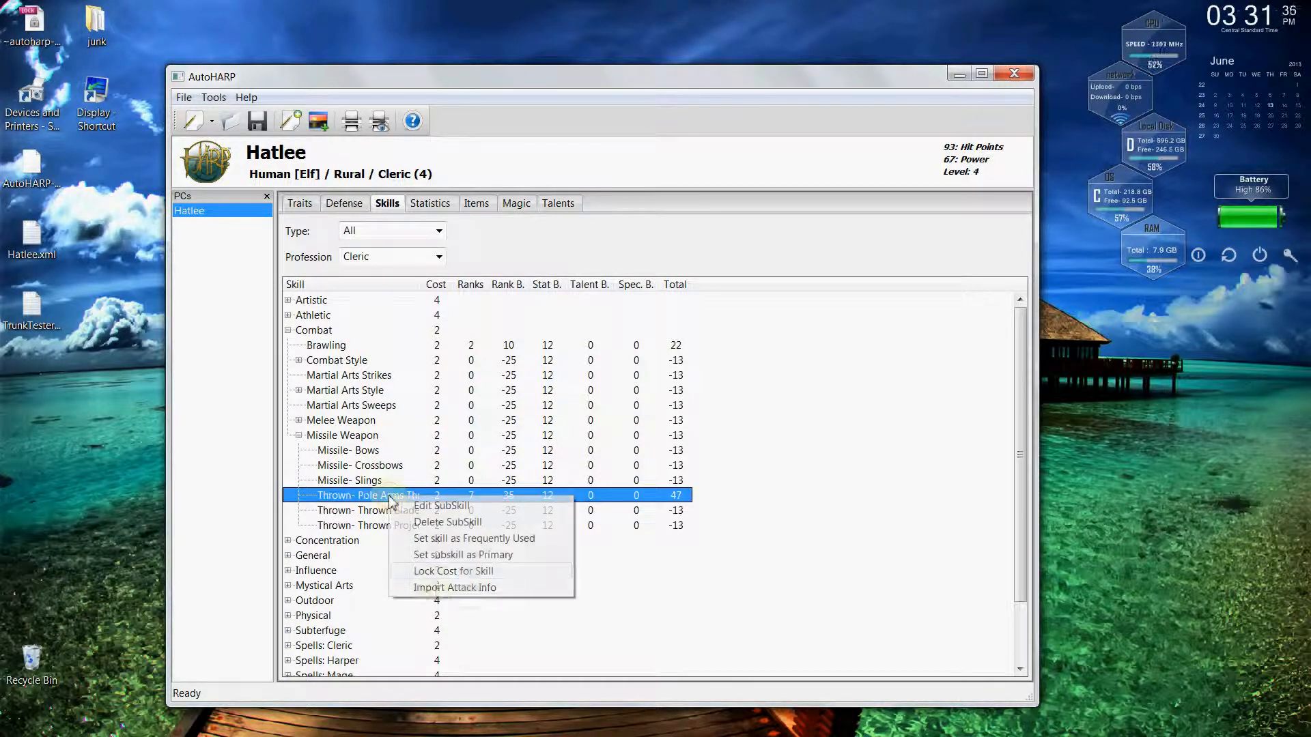
left_click(439, 588)
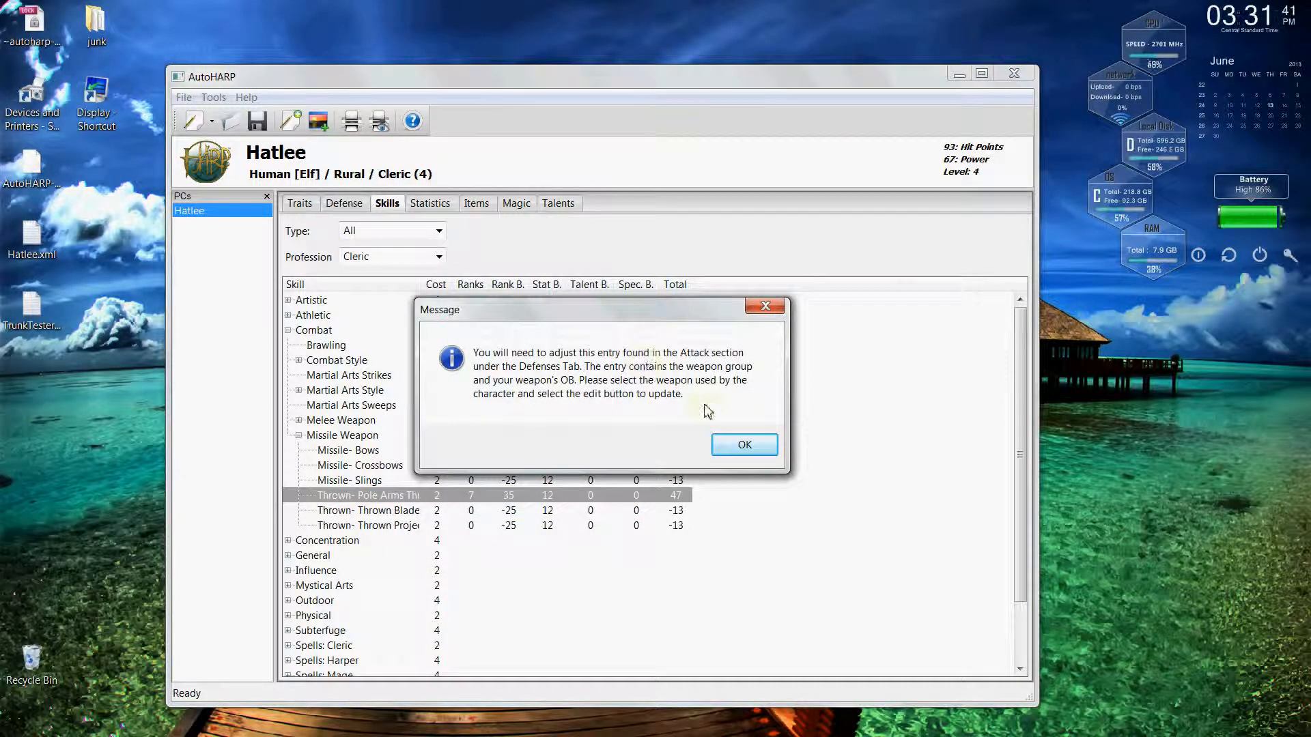
left_click(743, 445)
Step: Update the imported Thrown- Pole Arms Thrown attack entry to use the Javelin weapon
left_click(344, 203)
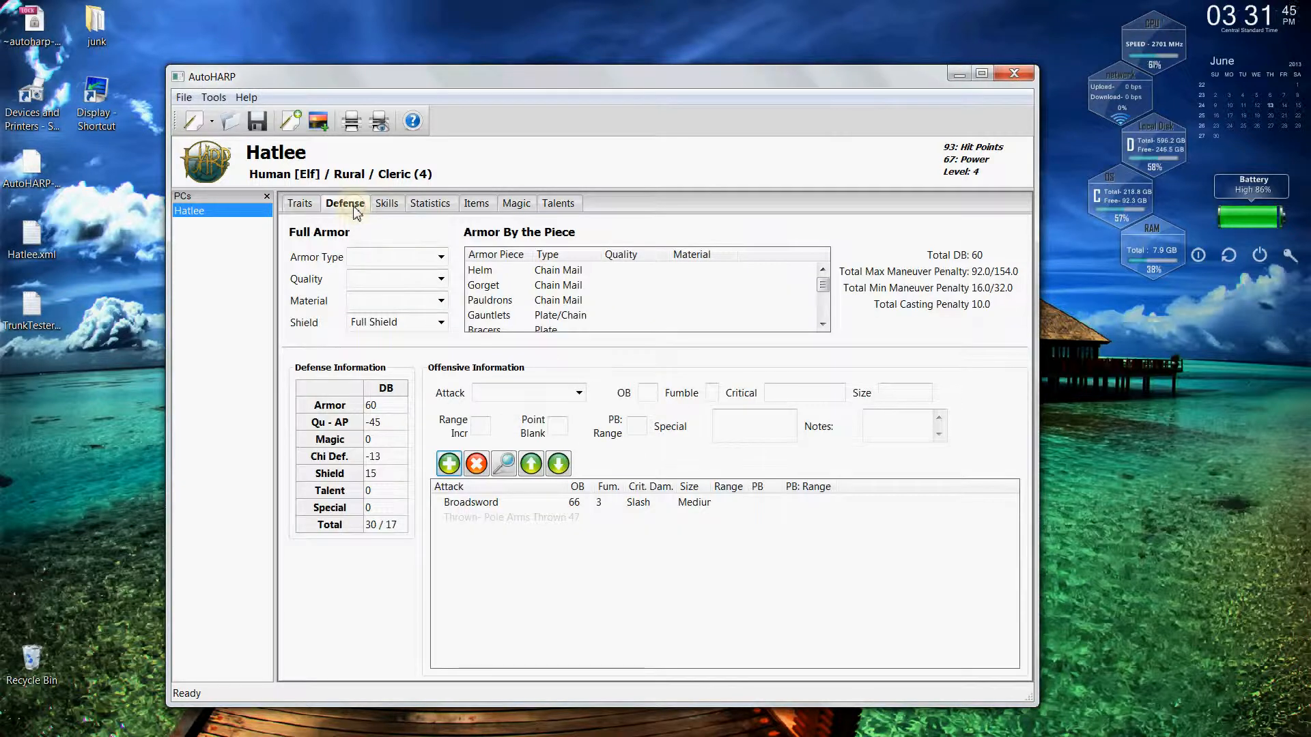
left_click(503, 524)
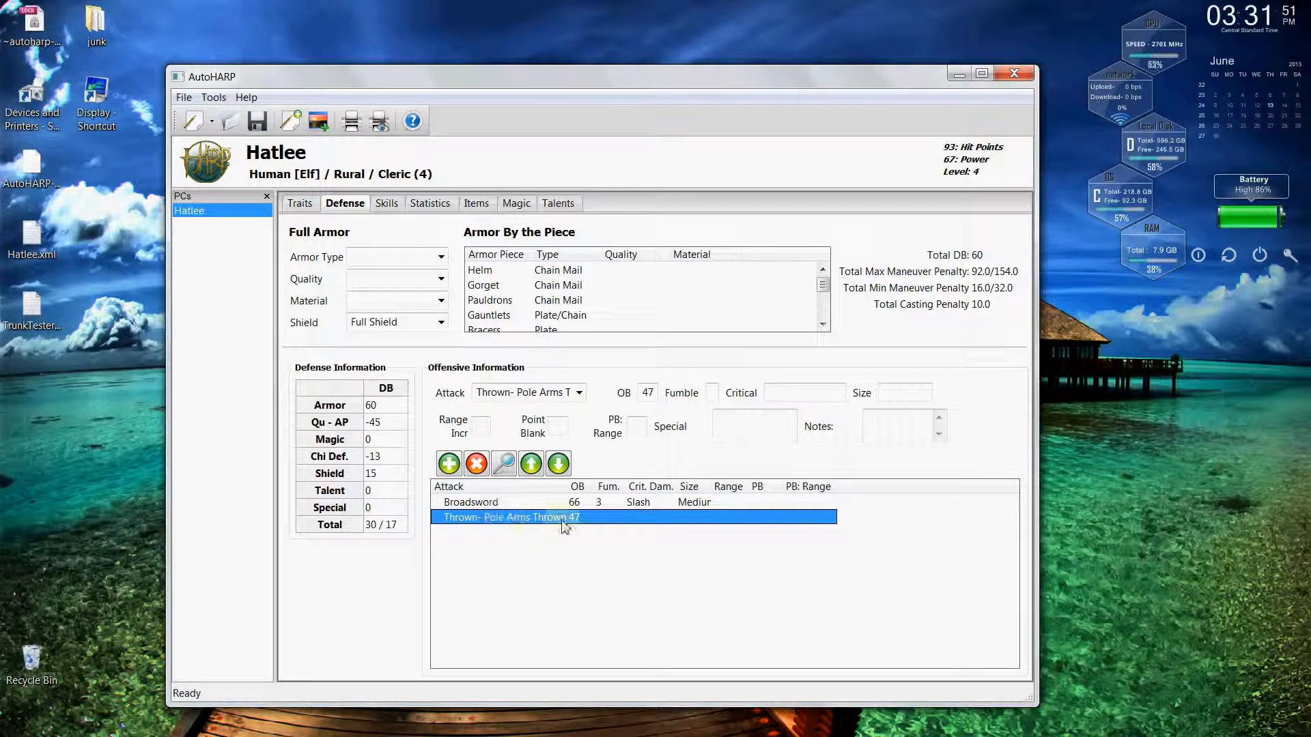
left_click(579, 393)
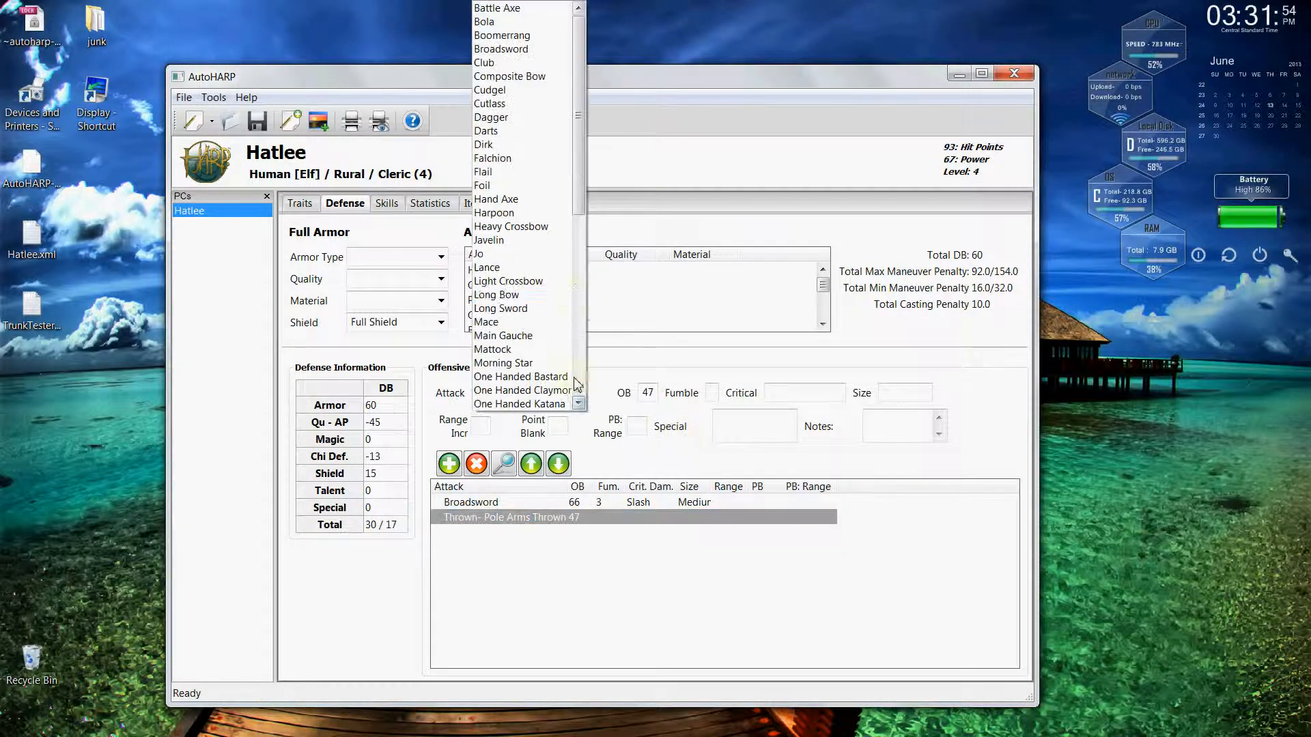
left_click(544, 240)
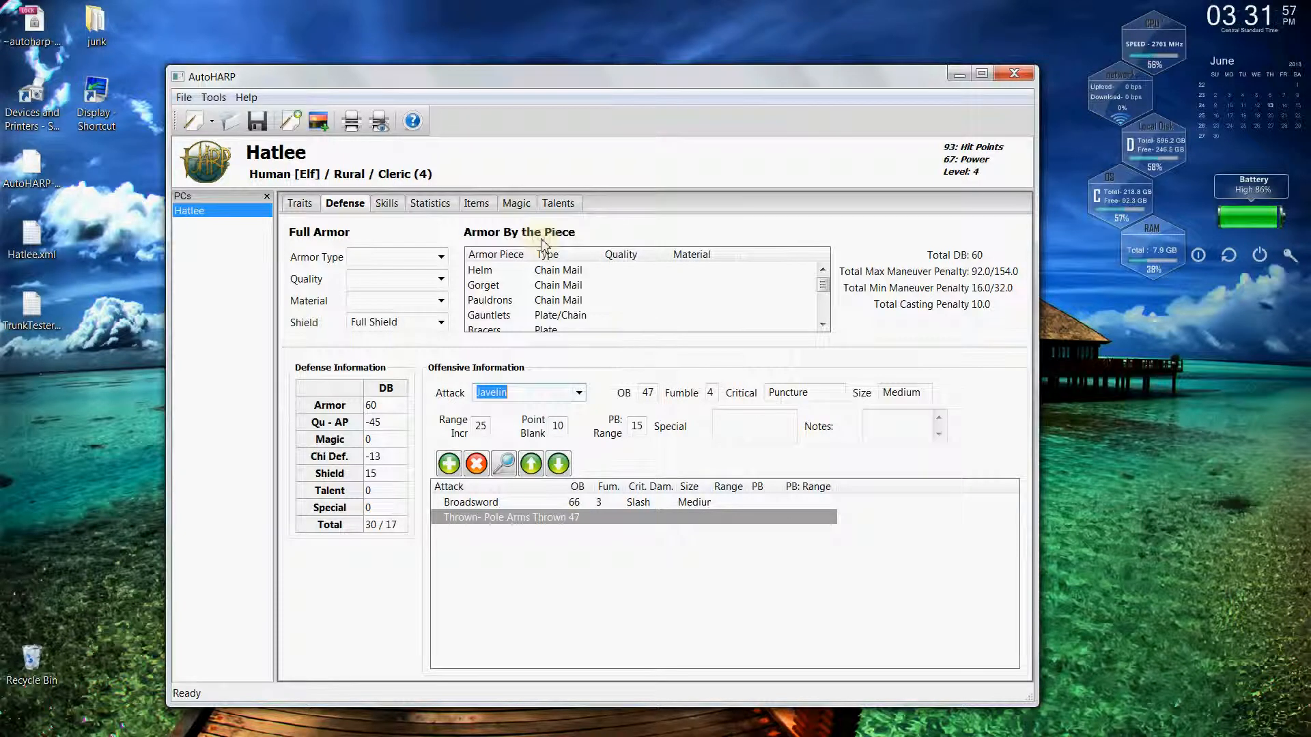
left_click(506, 469)
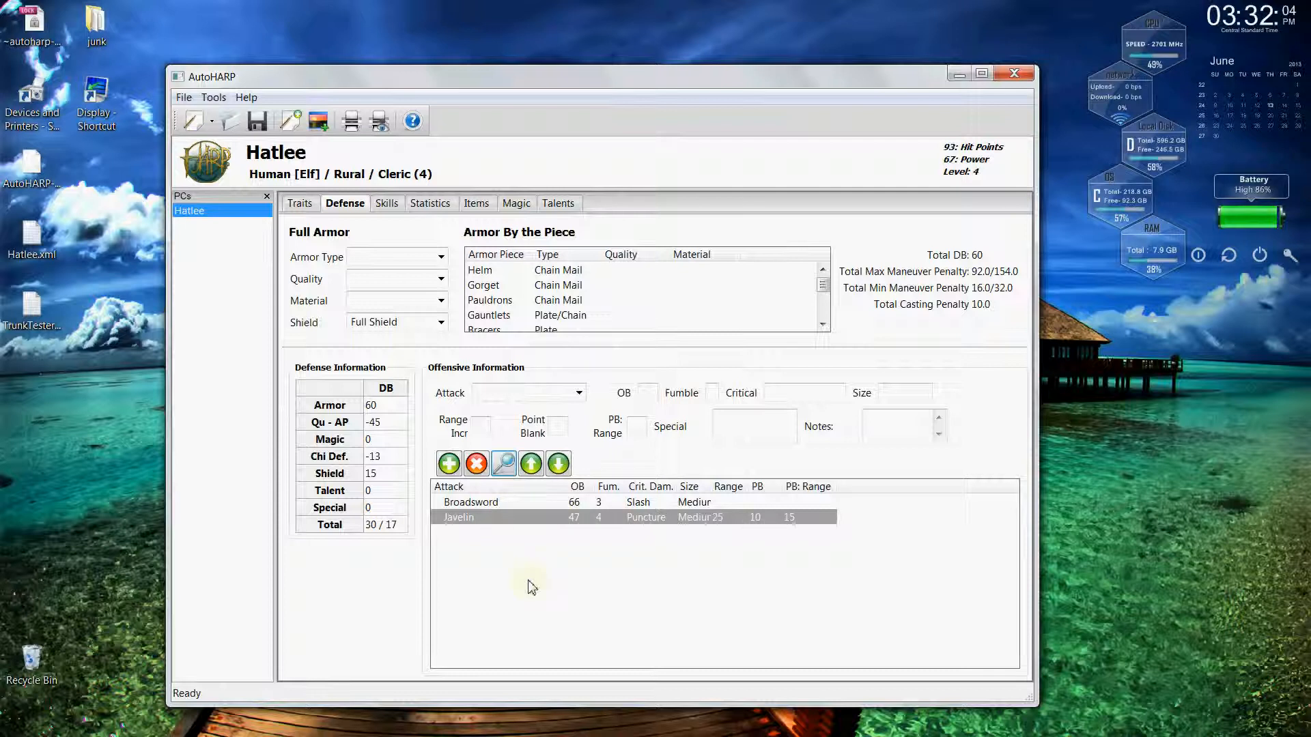
Step: Move the Javelin attack above the Broadsword in the attack list
left_click(481, 521)
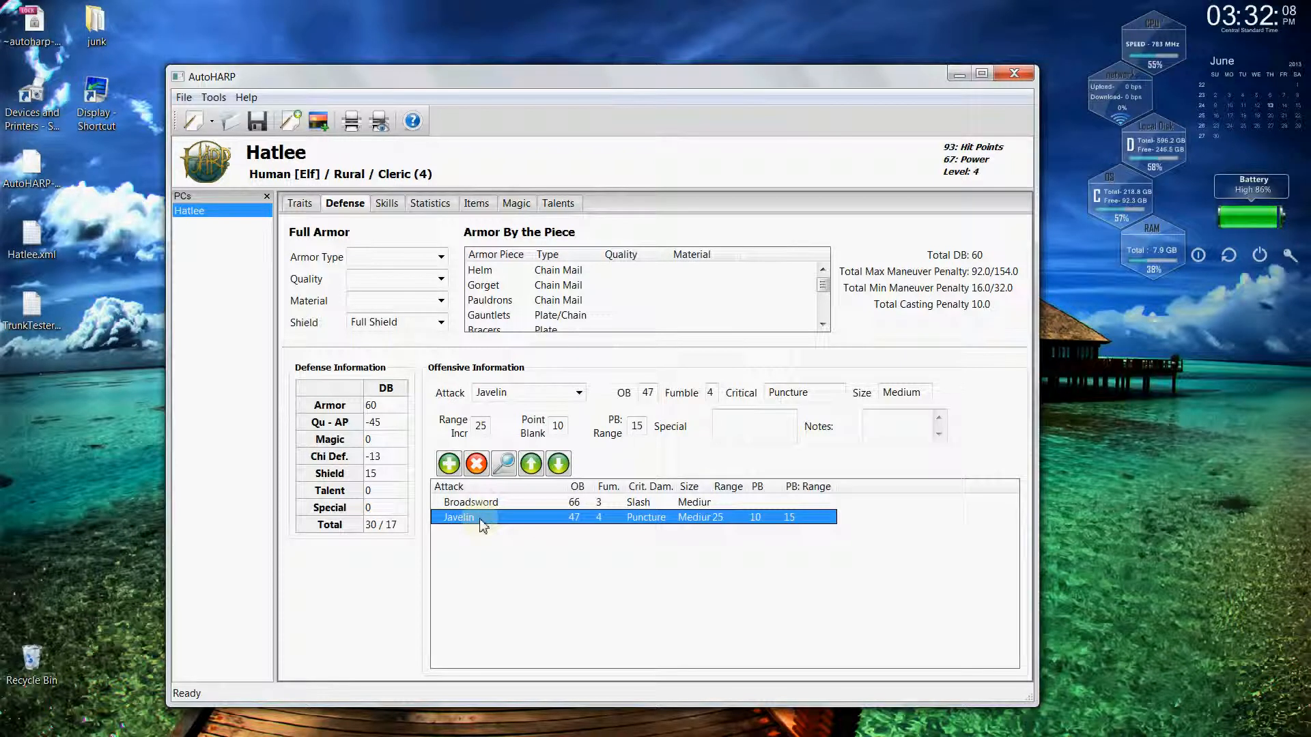
left_click(538, 467)
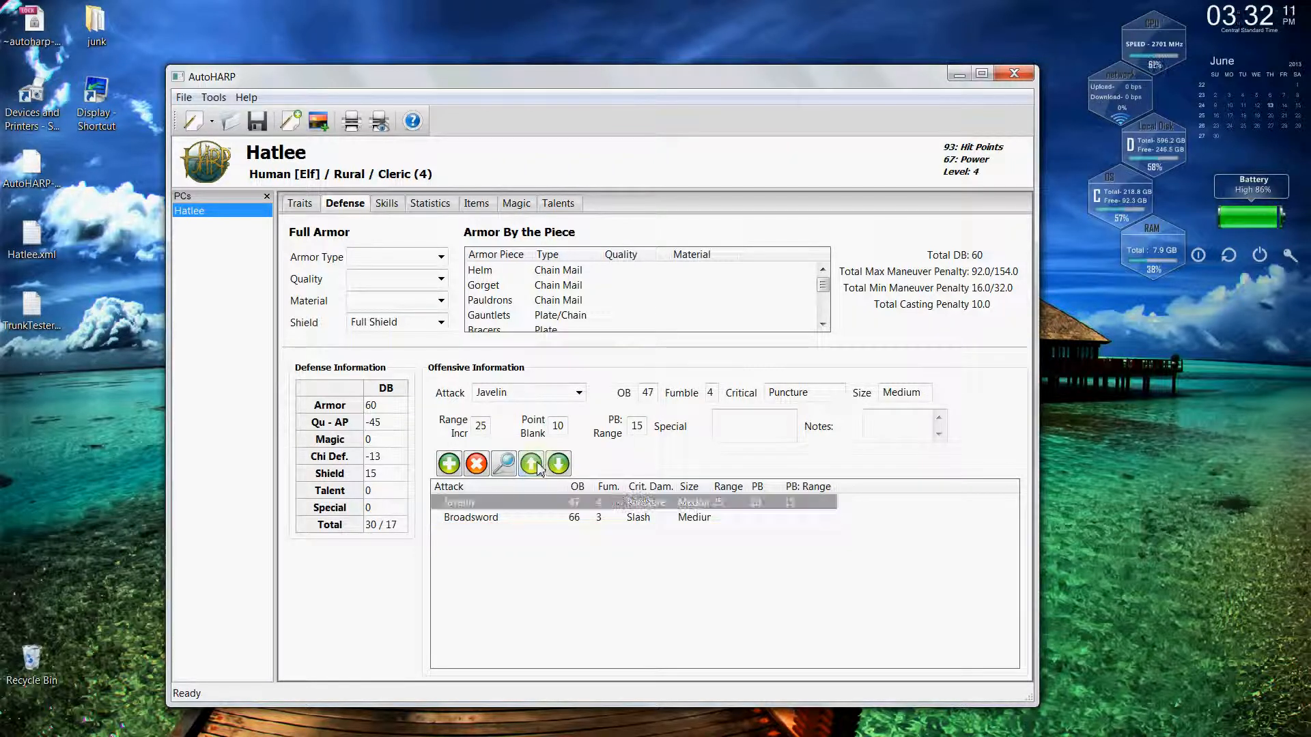
left_click(507, 504)
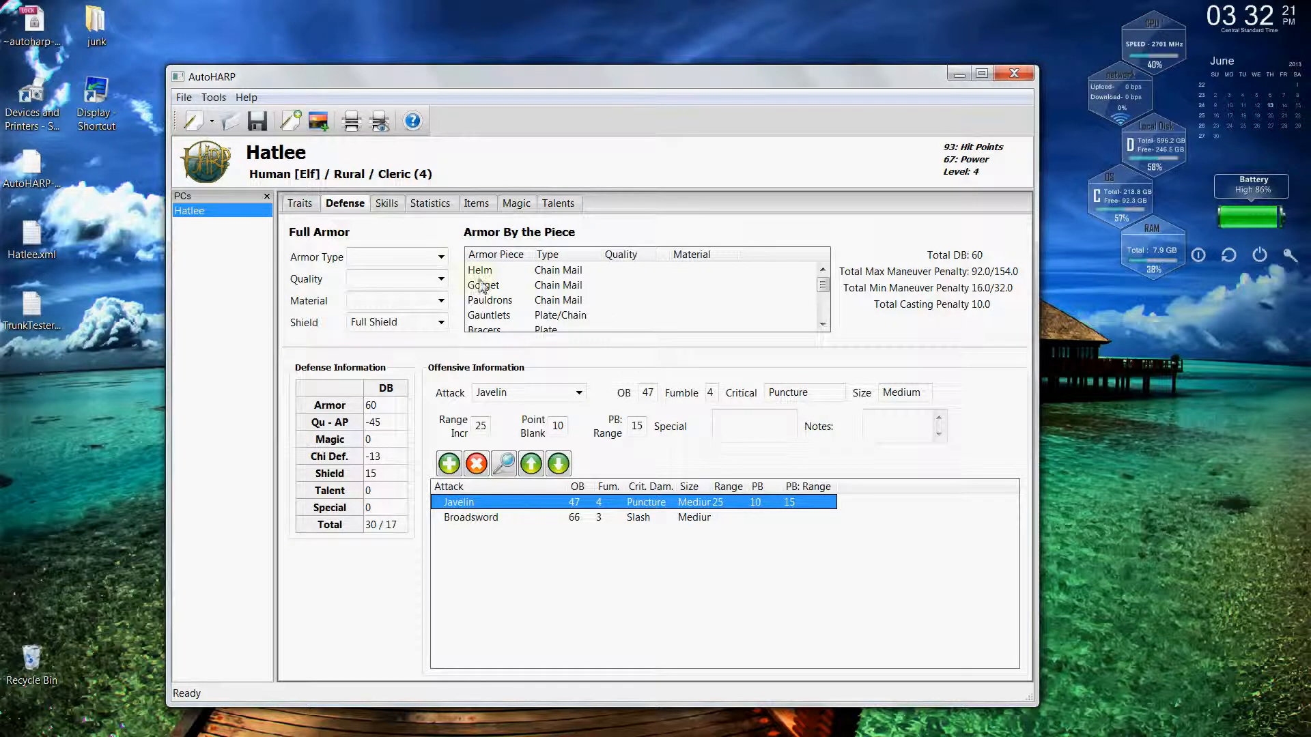
Step: Modify the character's treasure by adding 3.4 to the coins
left_click(486, 209)
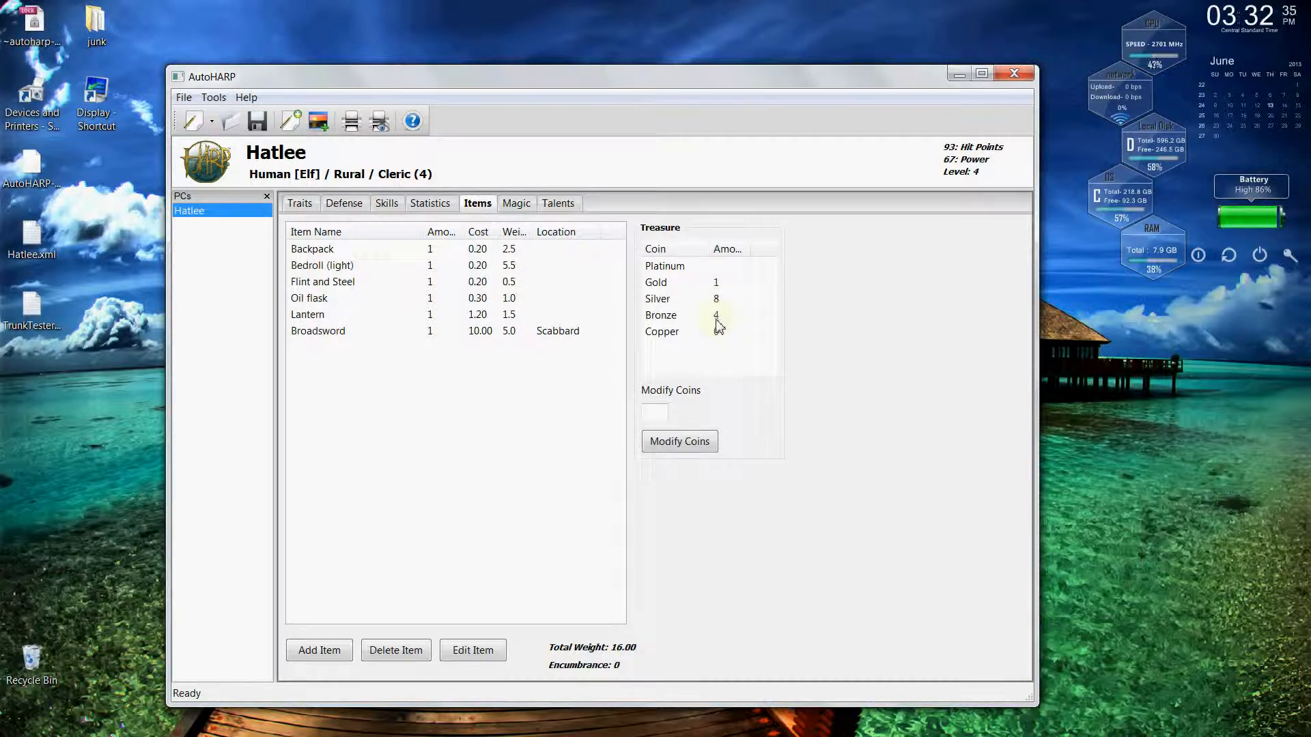
left_click(664, 414)
left_click(669, 445)
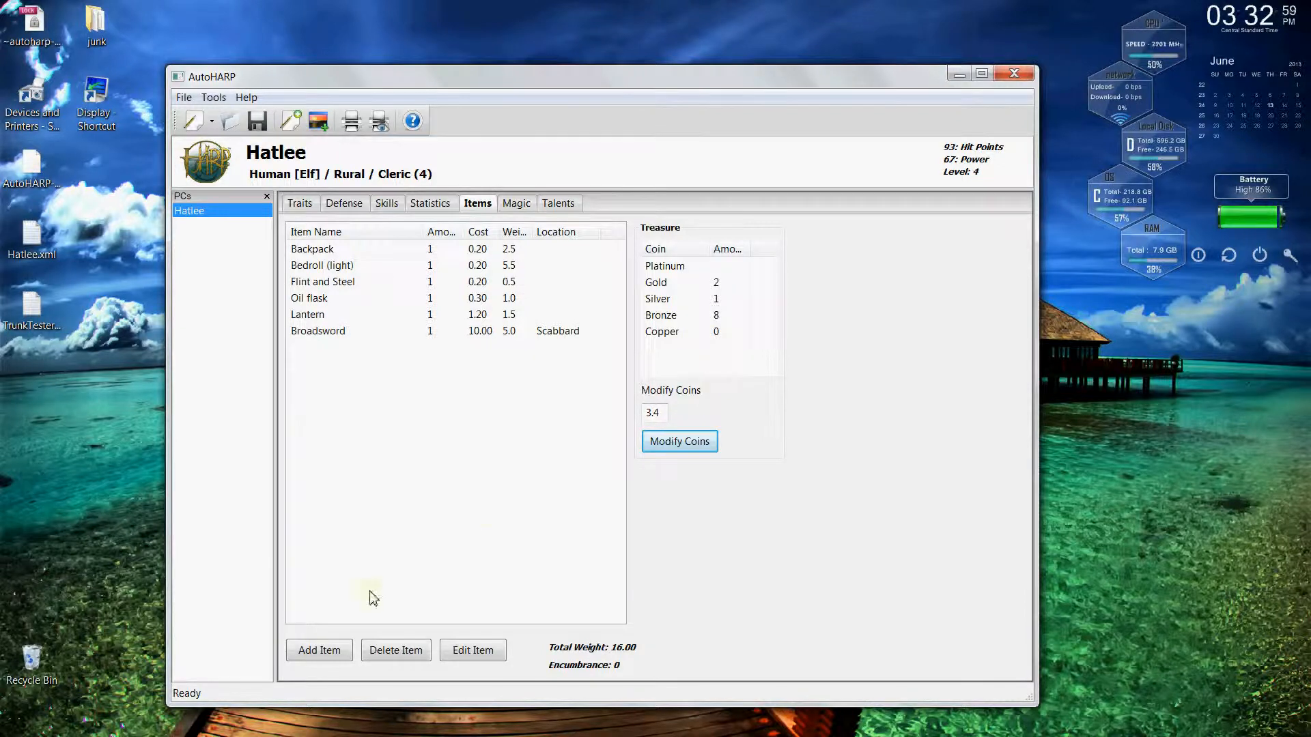
Step: Purchase one Trail Rations from the Food category for Hatlee, paying its cost from the character's coins
left_click(320, 652)
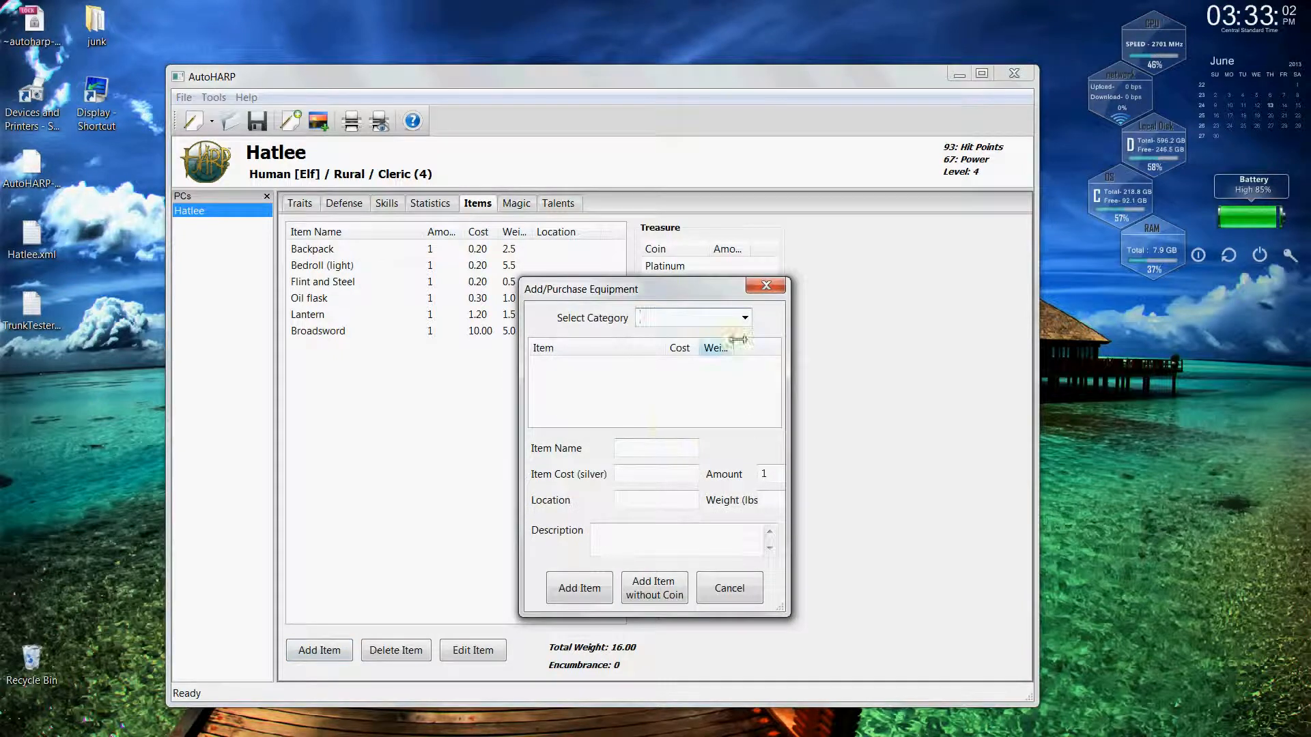
left_click(745, 318)
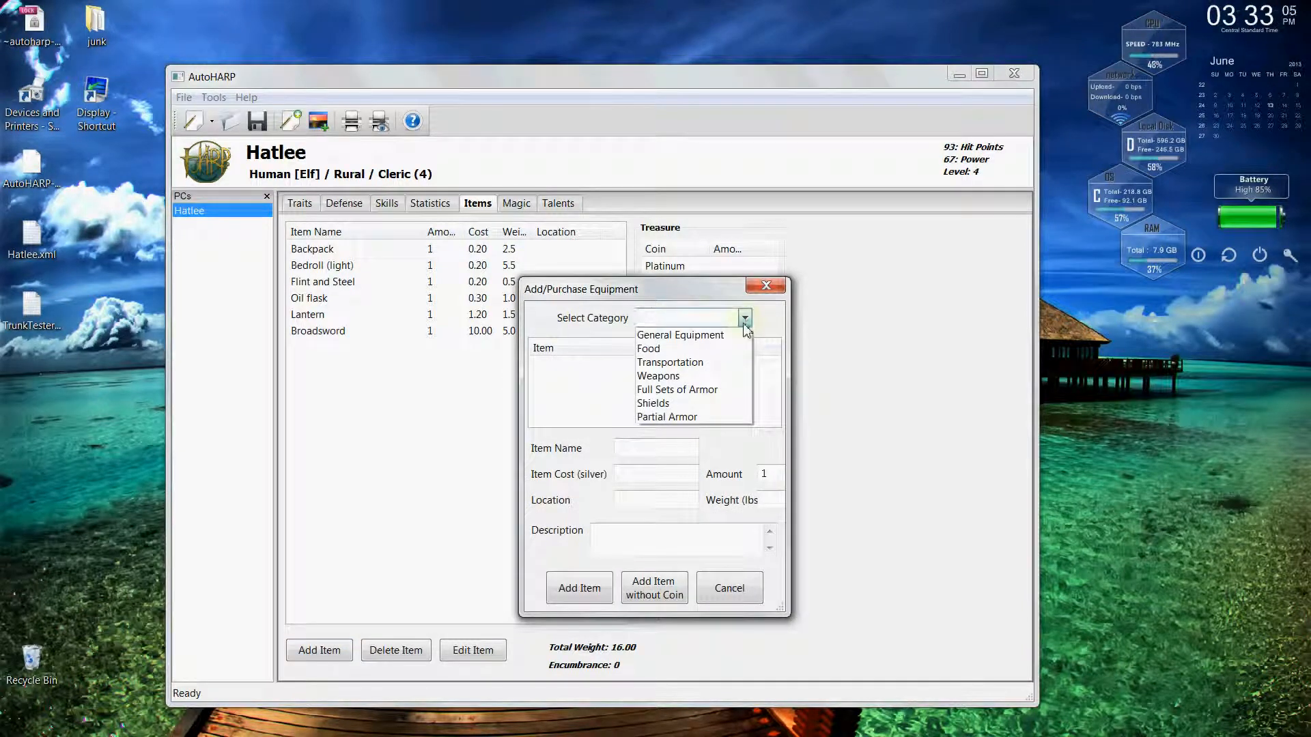
left_click(714, 350)
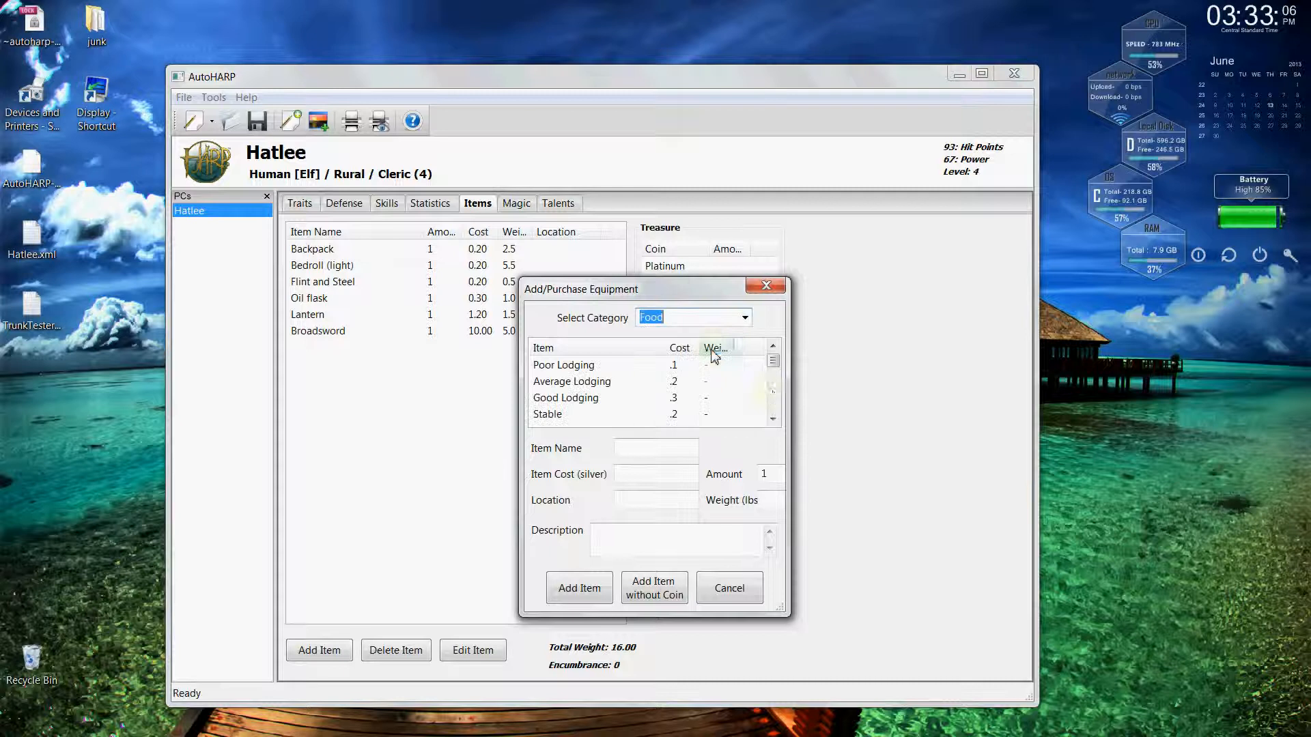
left_click(776, 398)
left_click(776, 405)
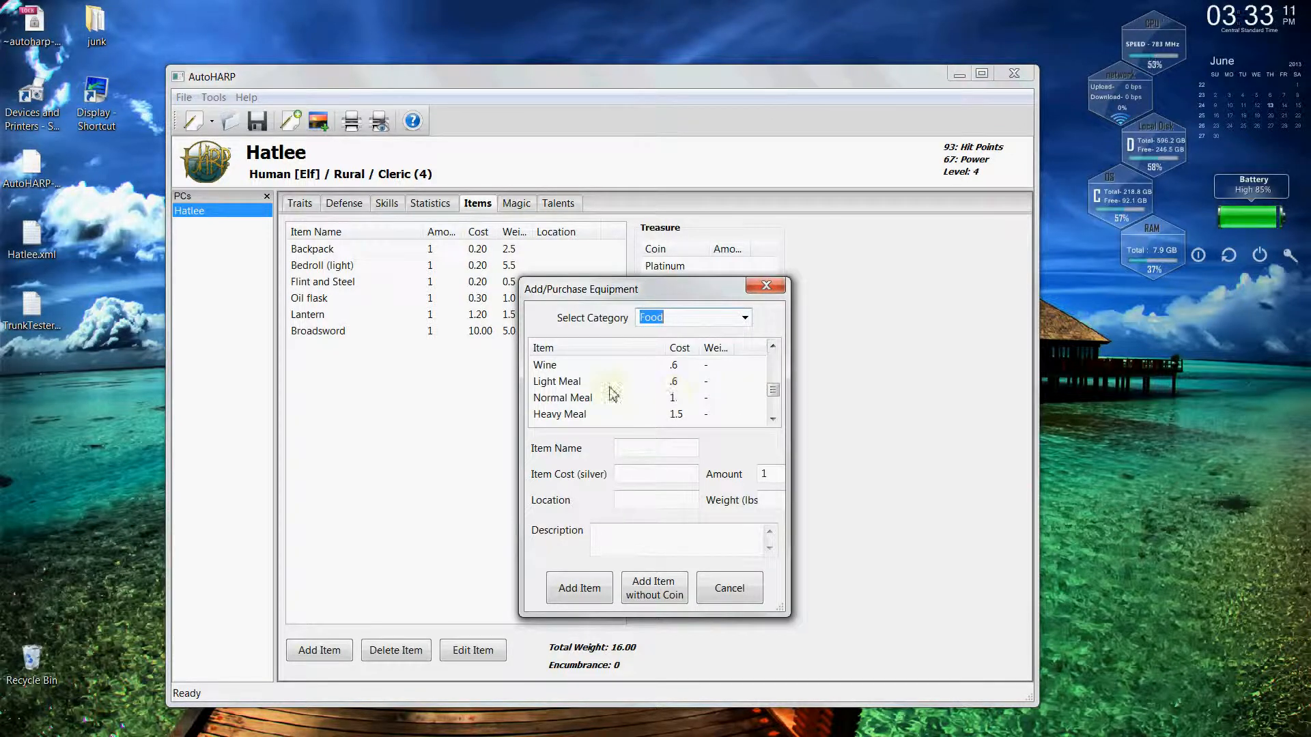
left_click(775, 409)
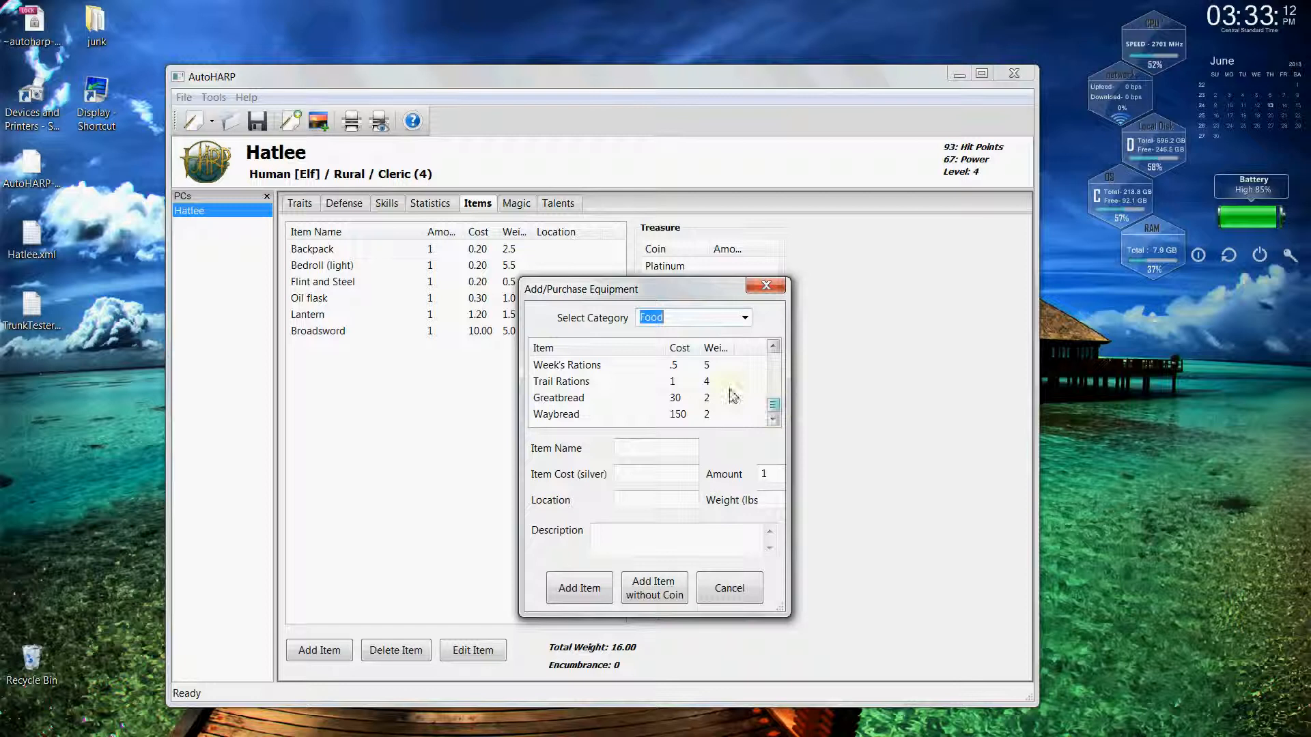
left_click(614, 397)
left_click(587, 384)
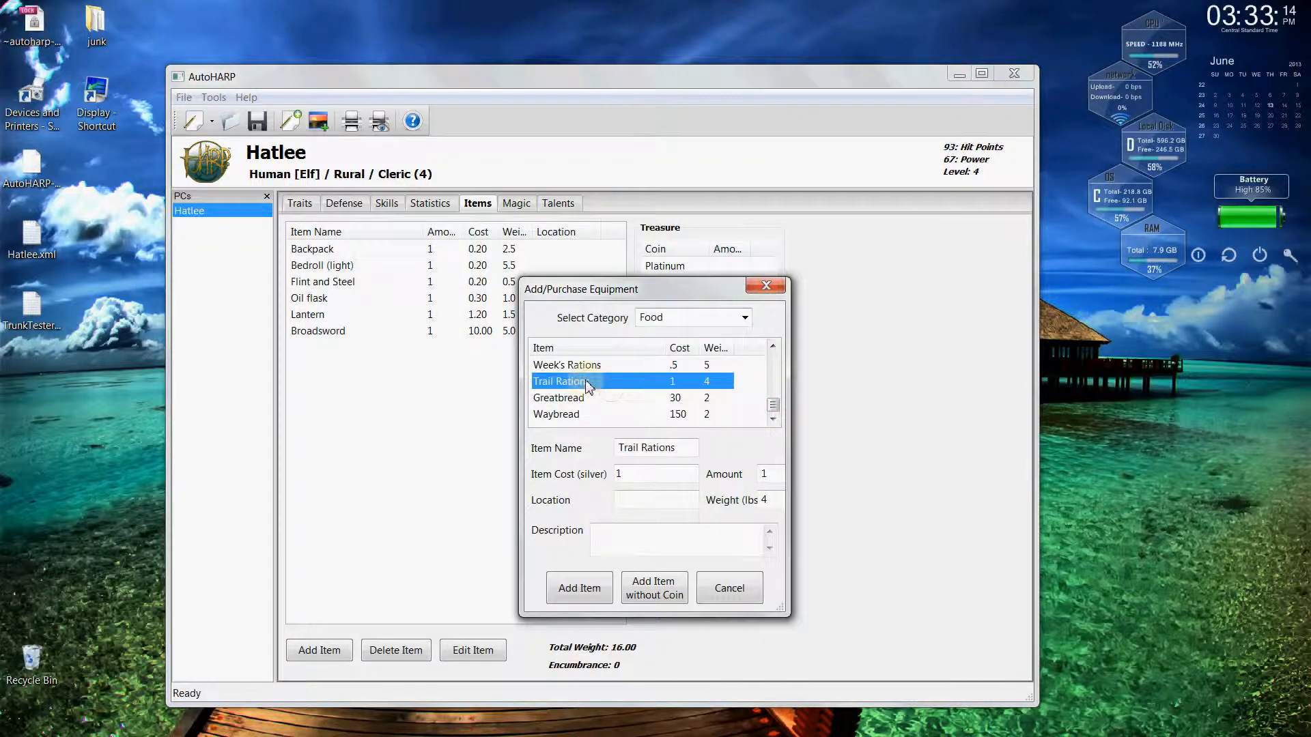
left_click(579, 588)
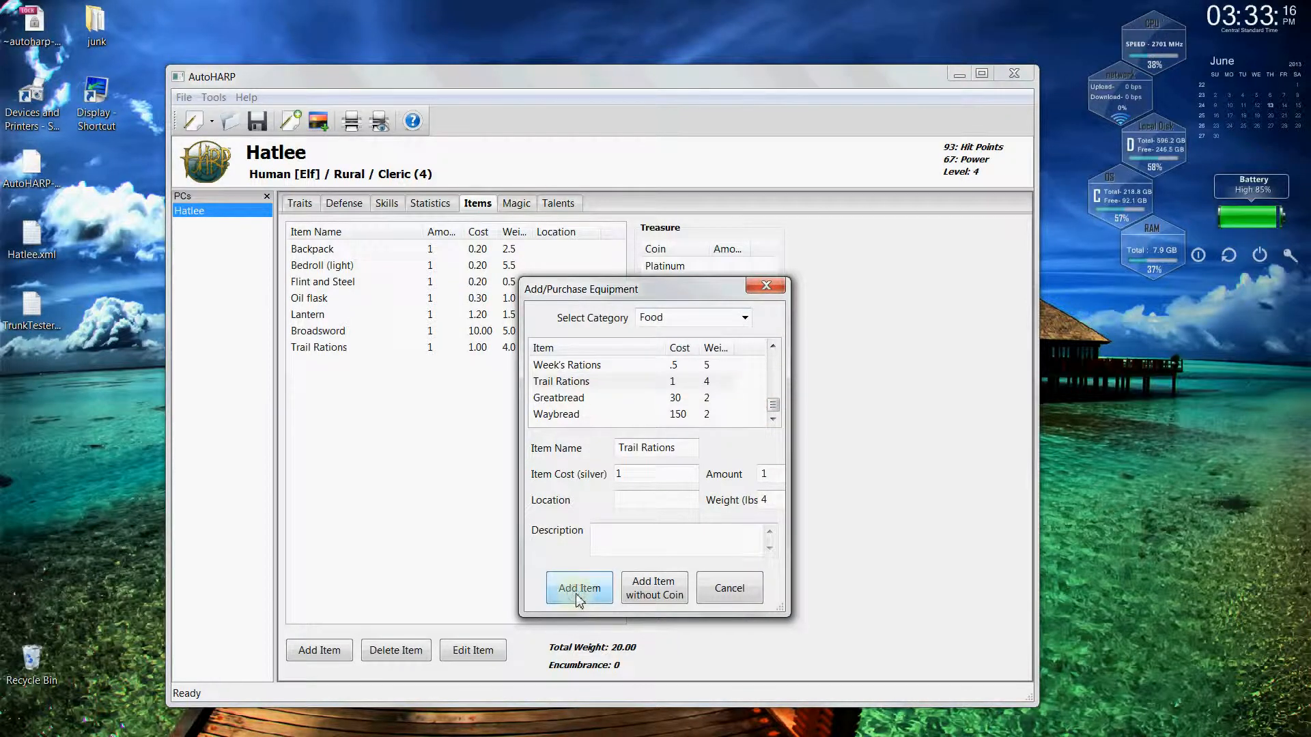
left_click_drag(710, 293, 1056, 292)
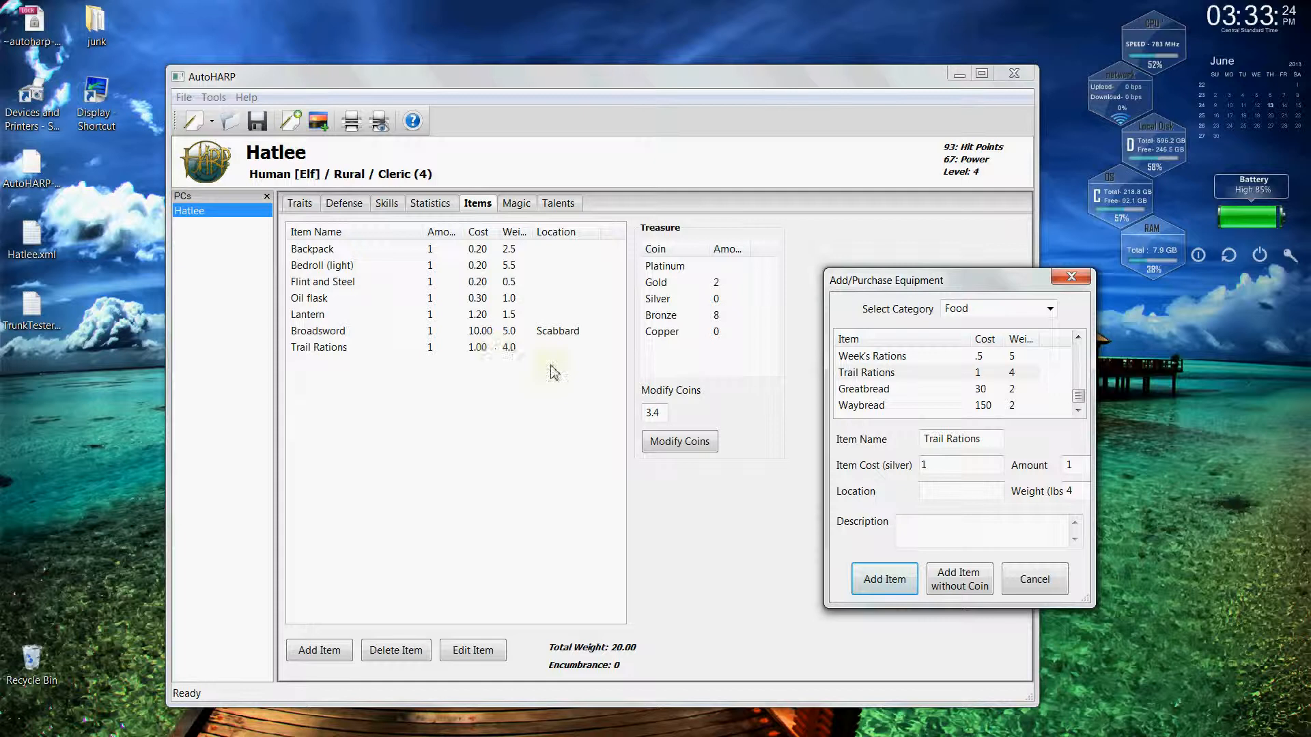
Step: Add one Javelin from the Weapons category to Hatlee's items without spending coins
left_click(1050, 309)
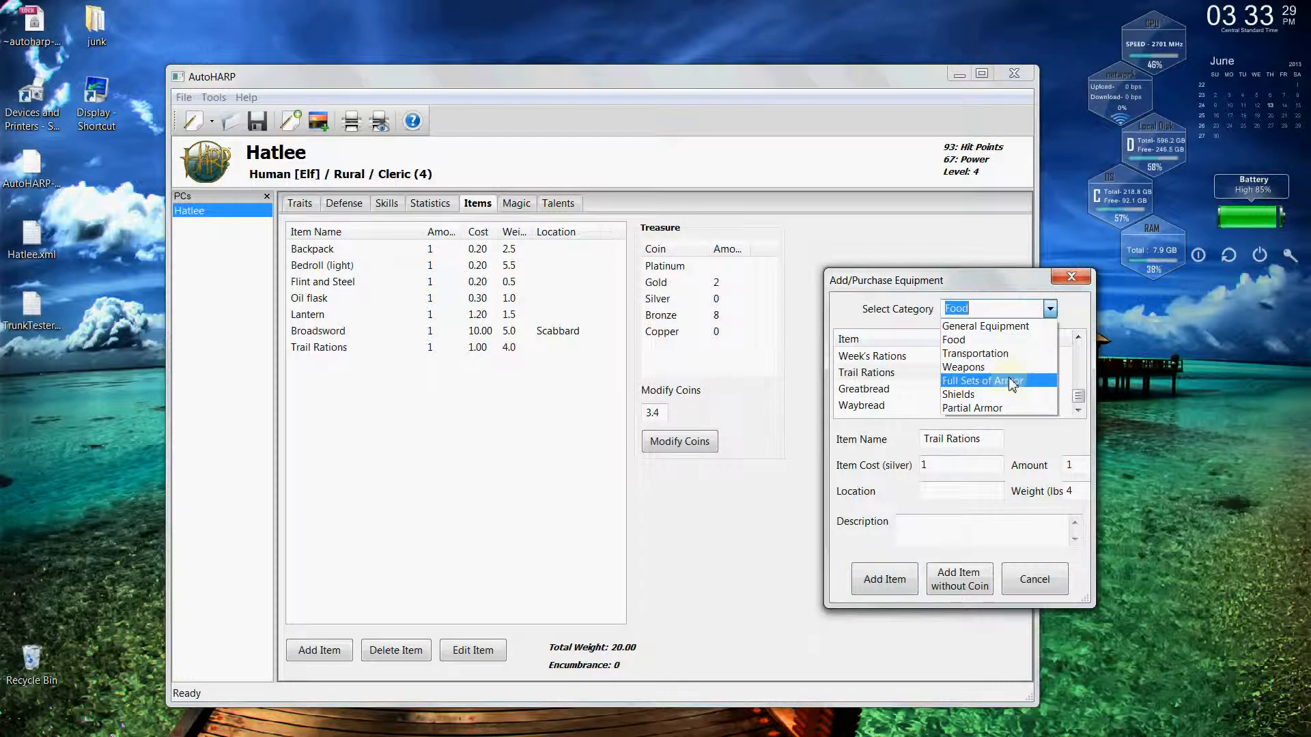
left_click(1013, 385)
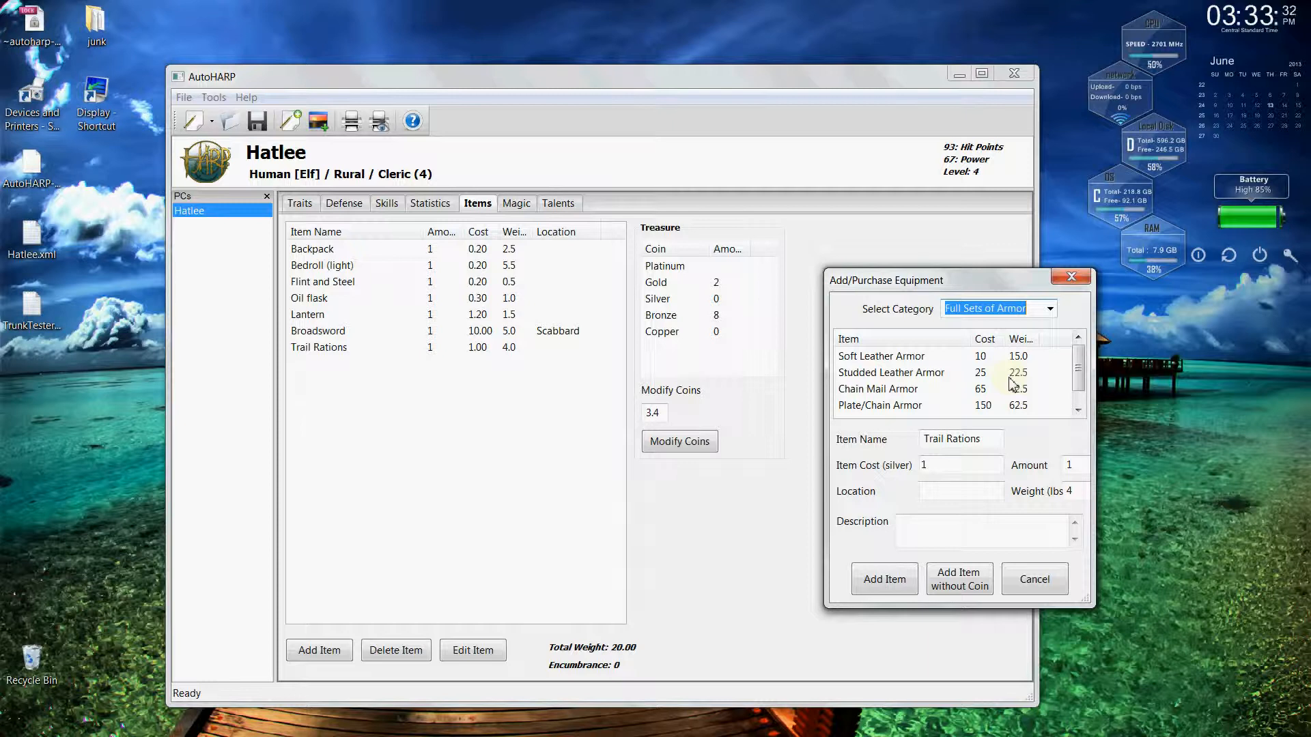
left_click(1054, 314)
left_click(1000, 368)
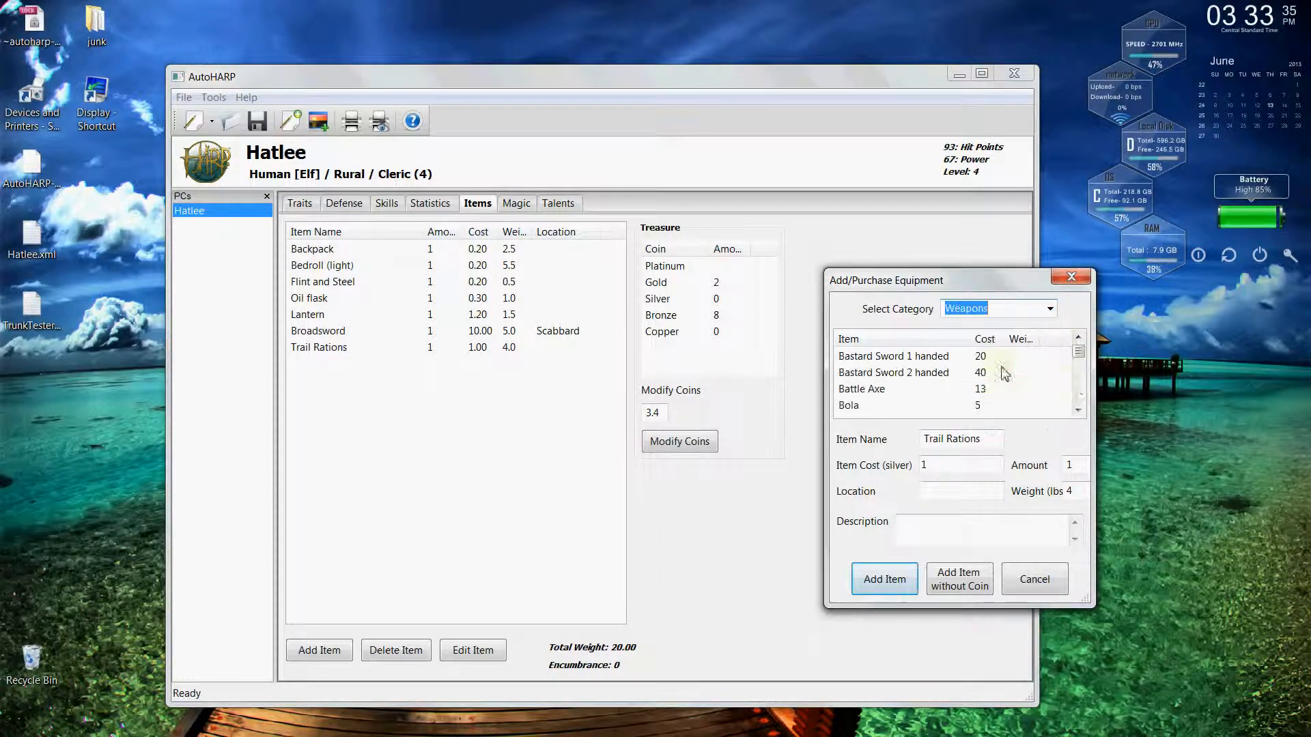
scroll(1083, 394, "down", 6)
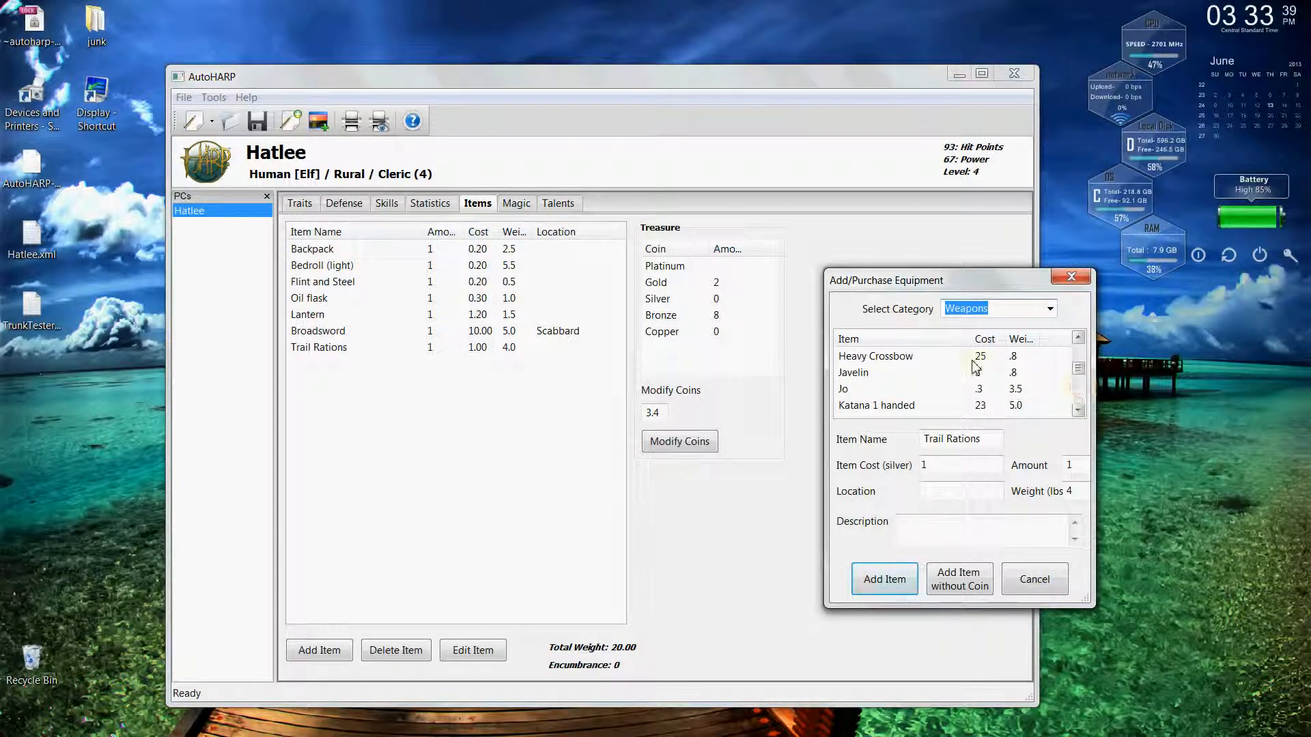
left_click(894, 373)
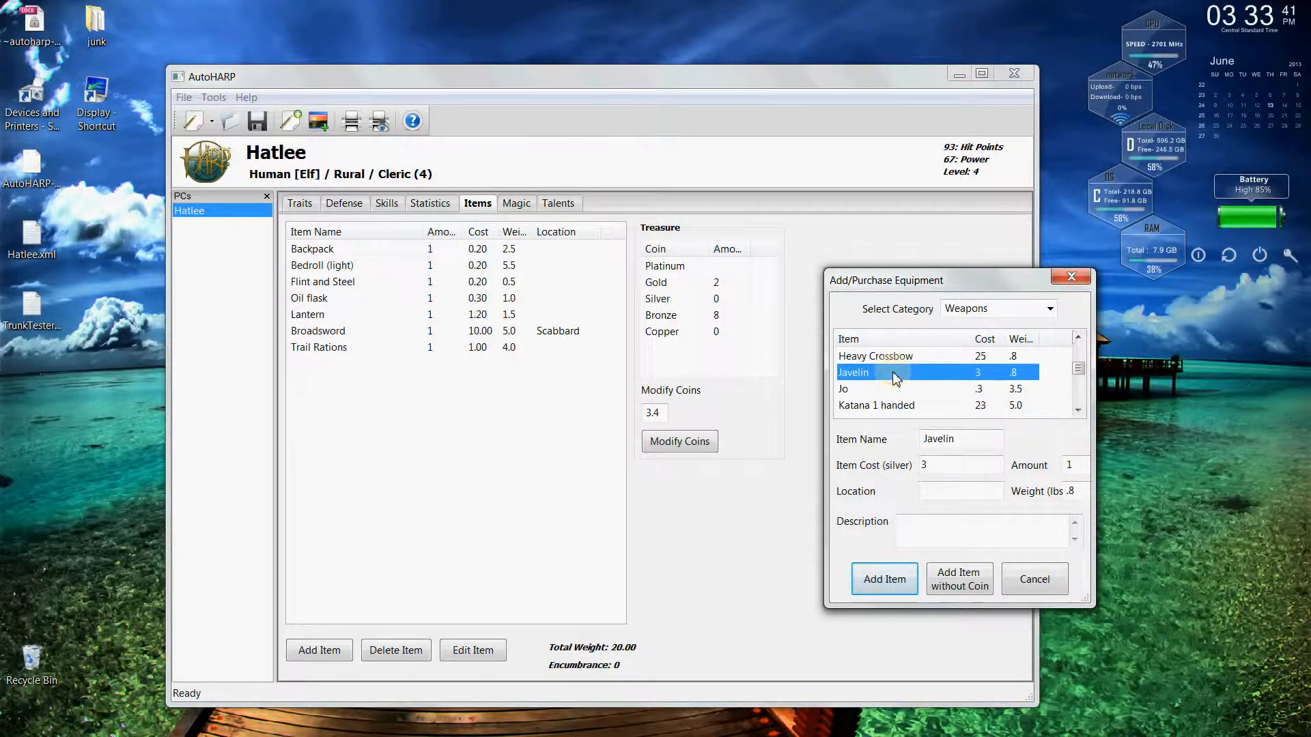
left_click(955, 587)
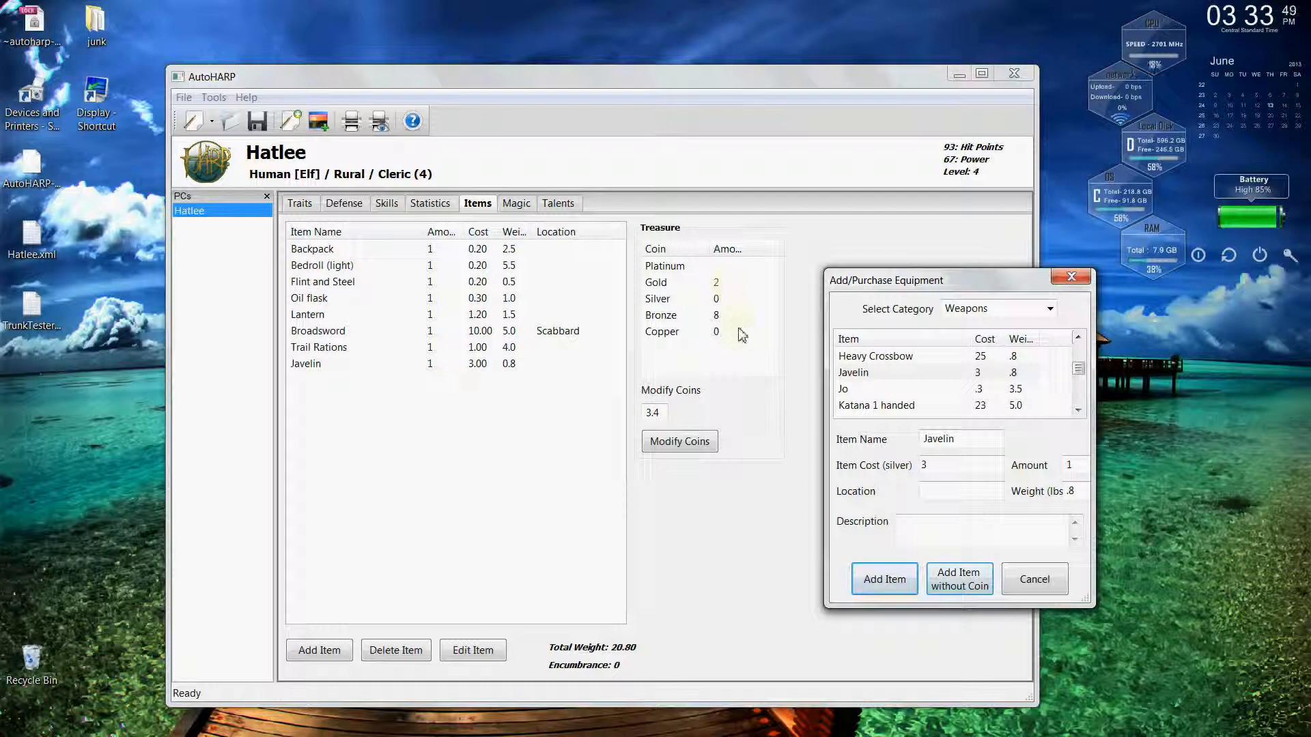
left_click(1031, 582)
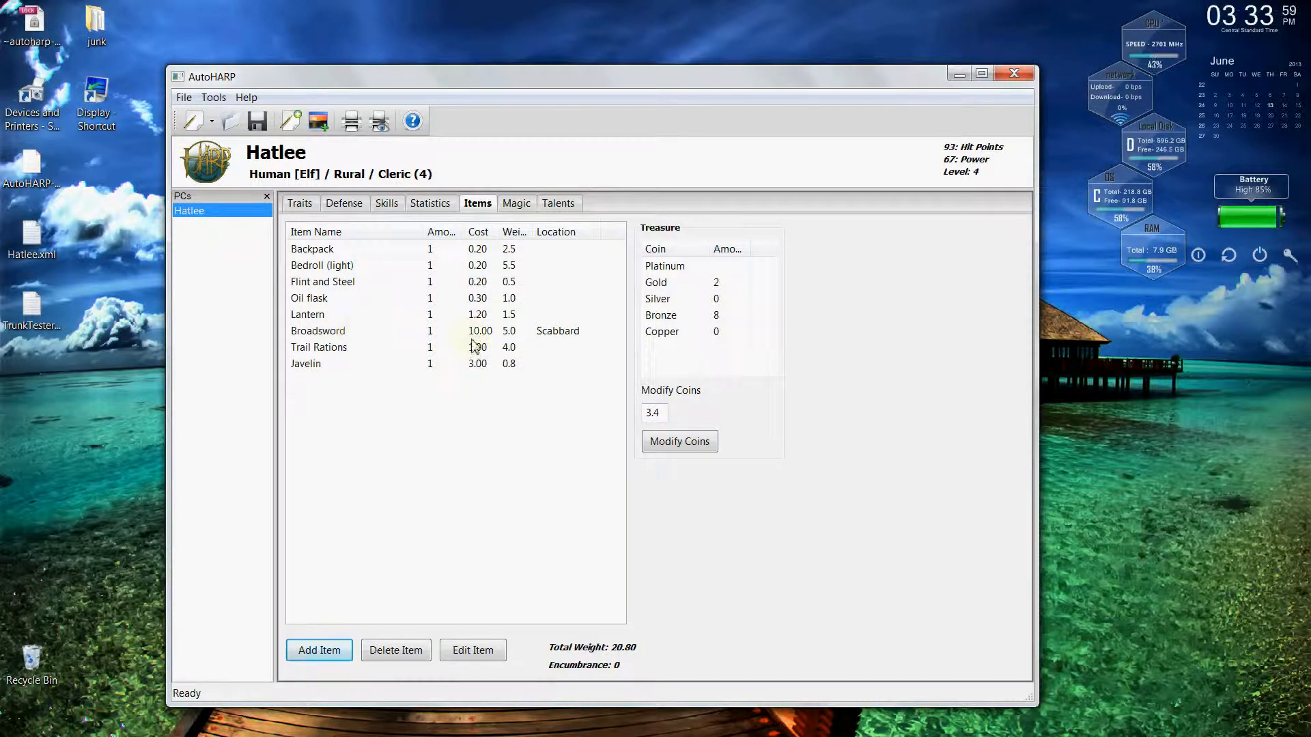
Step: Set the Javelin's location to Backpack and delete the Trail Rations from the item list
left_click(331, 364)
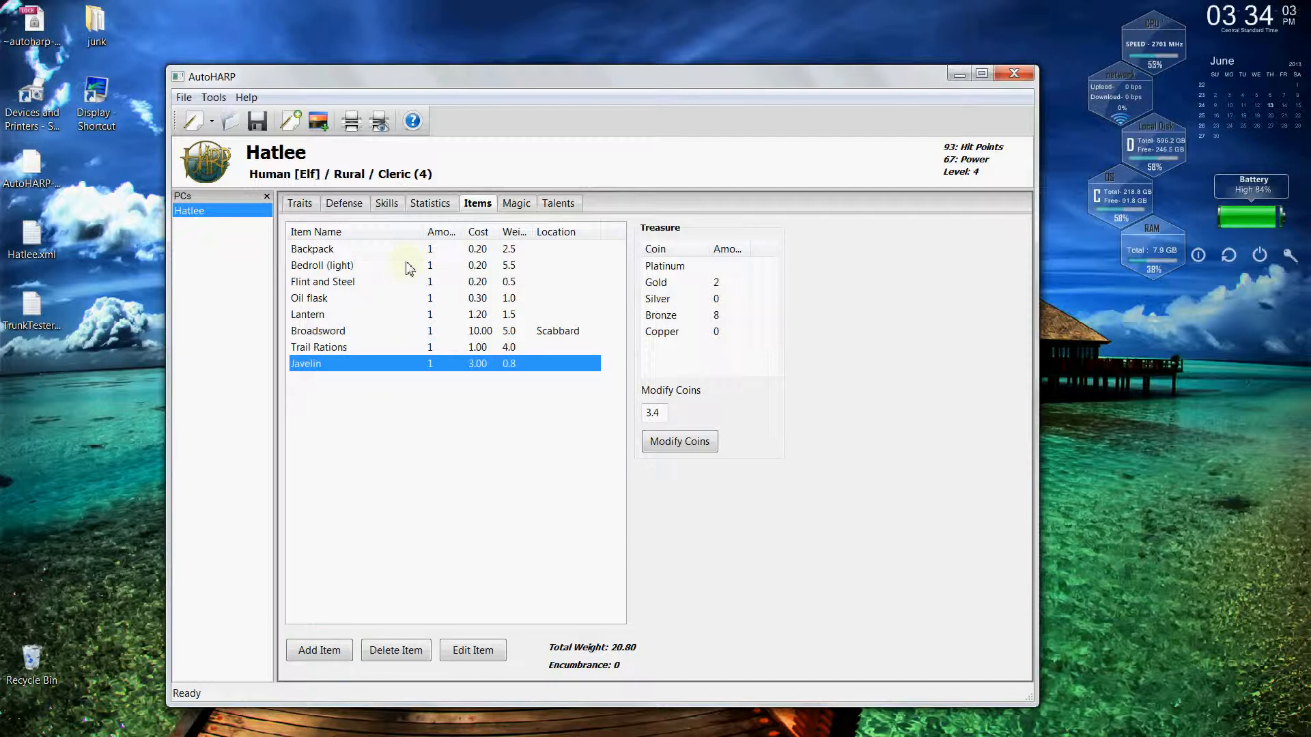
left_click(471, 652)
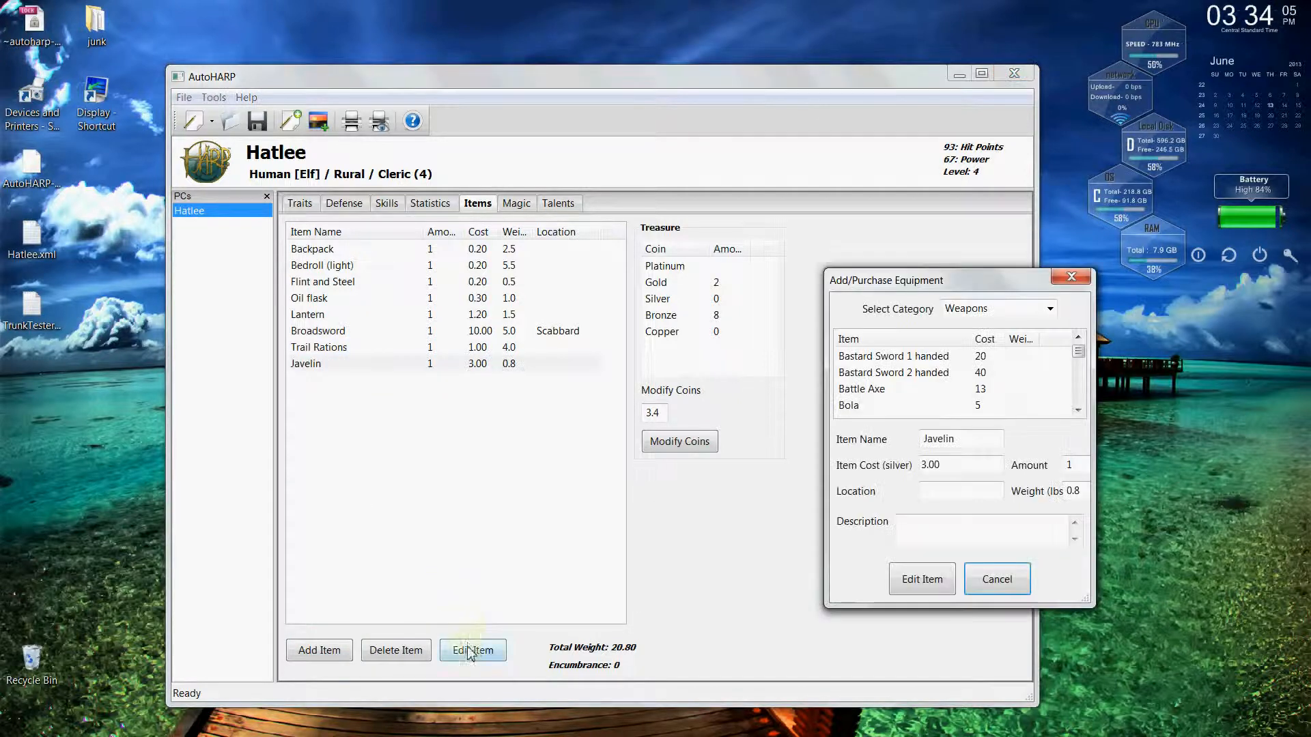
left_click(952, 490)
type("Backpack")
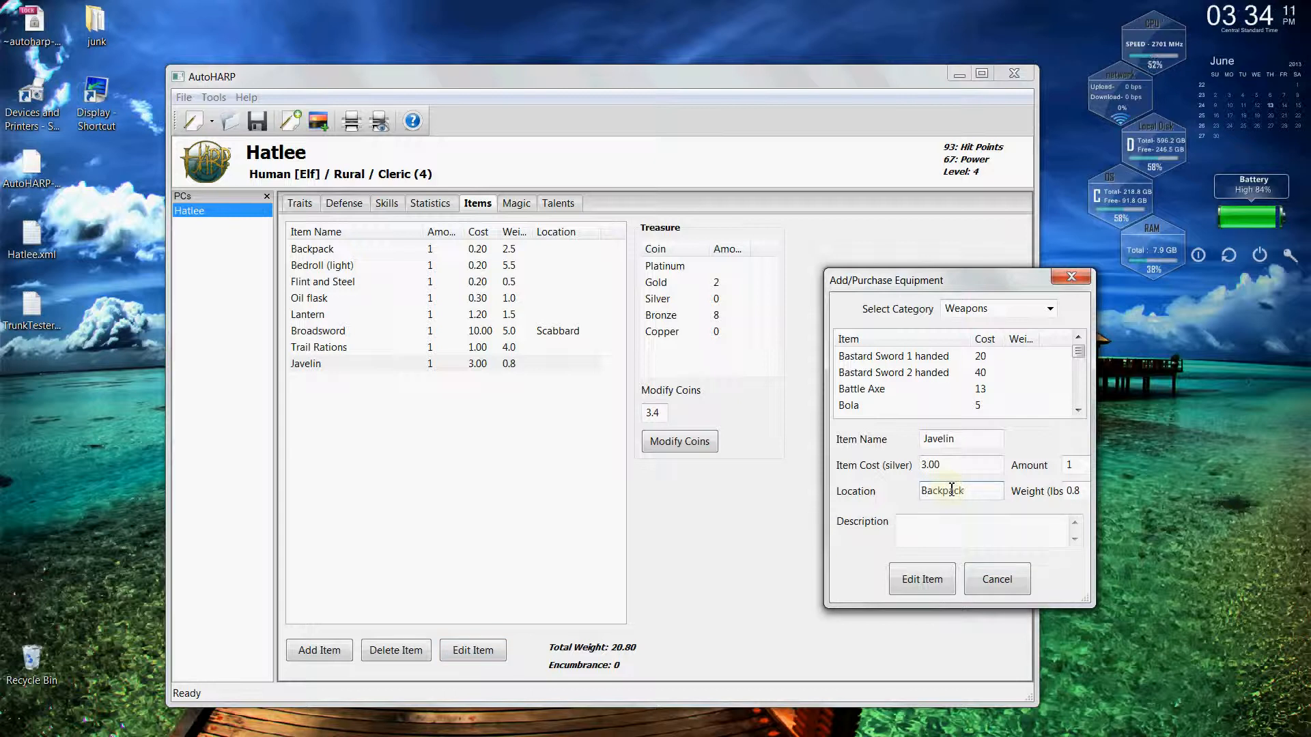
left_click(923, 580)
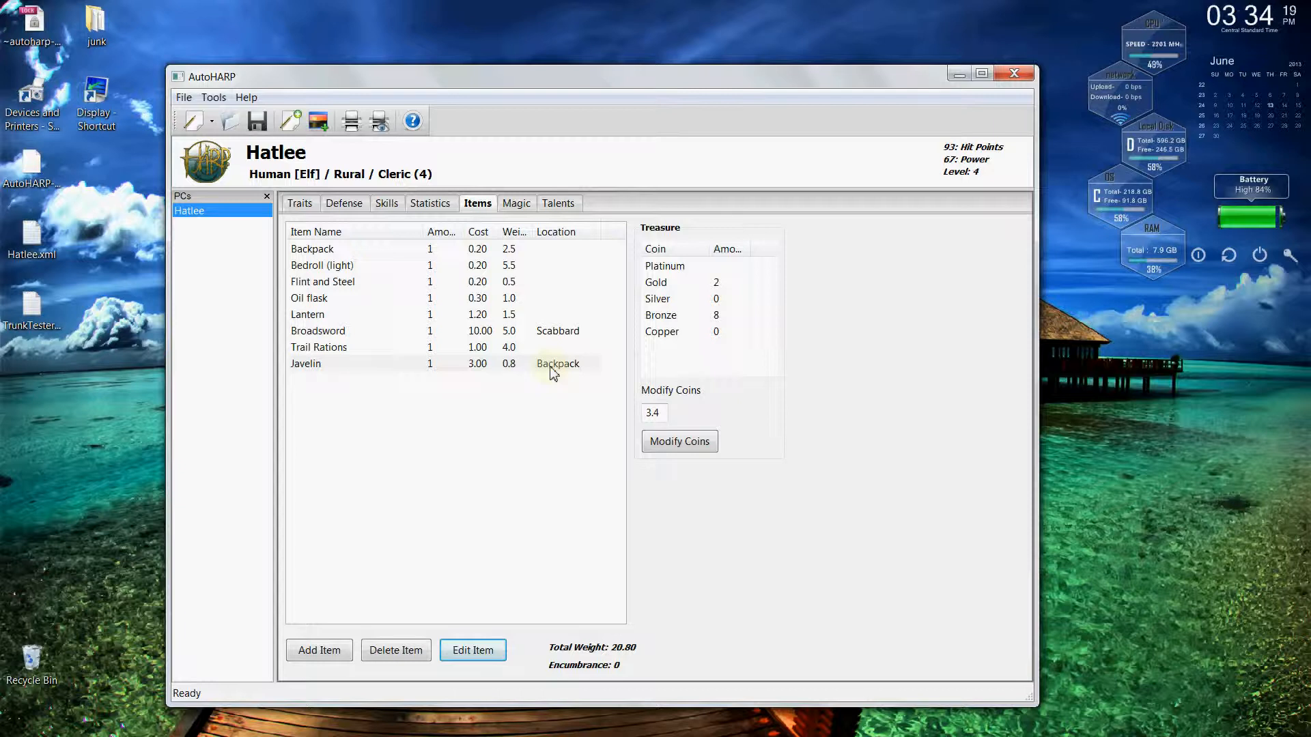
left_click(347, 352)
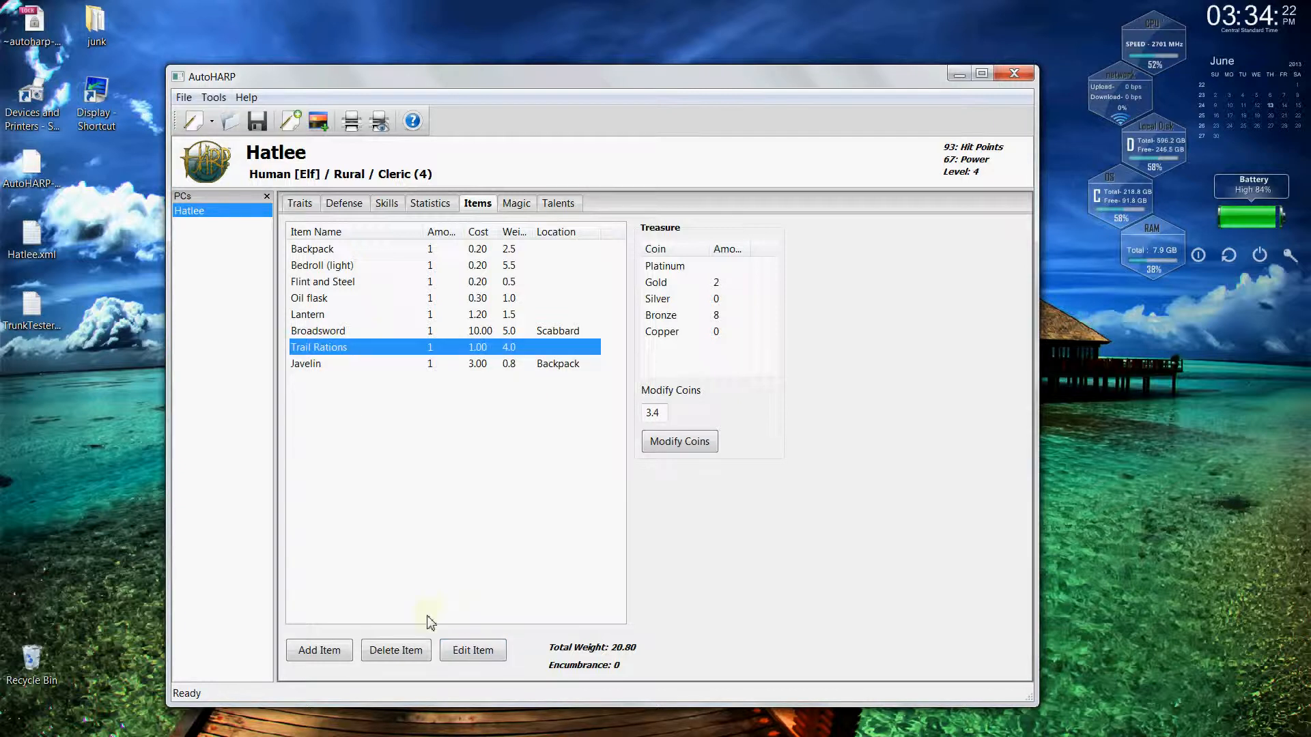
left_click(407, 654)
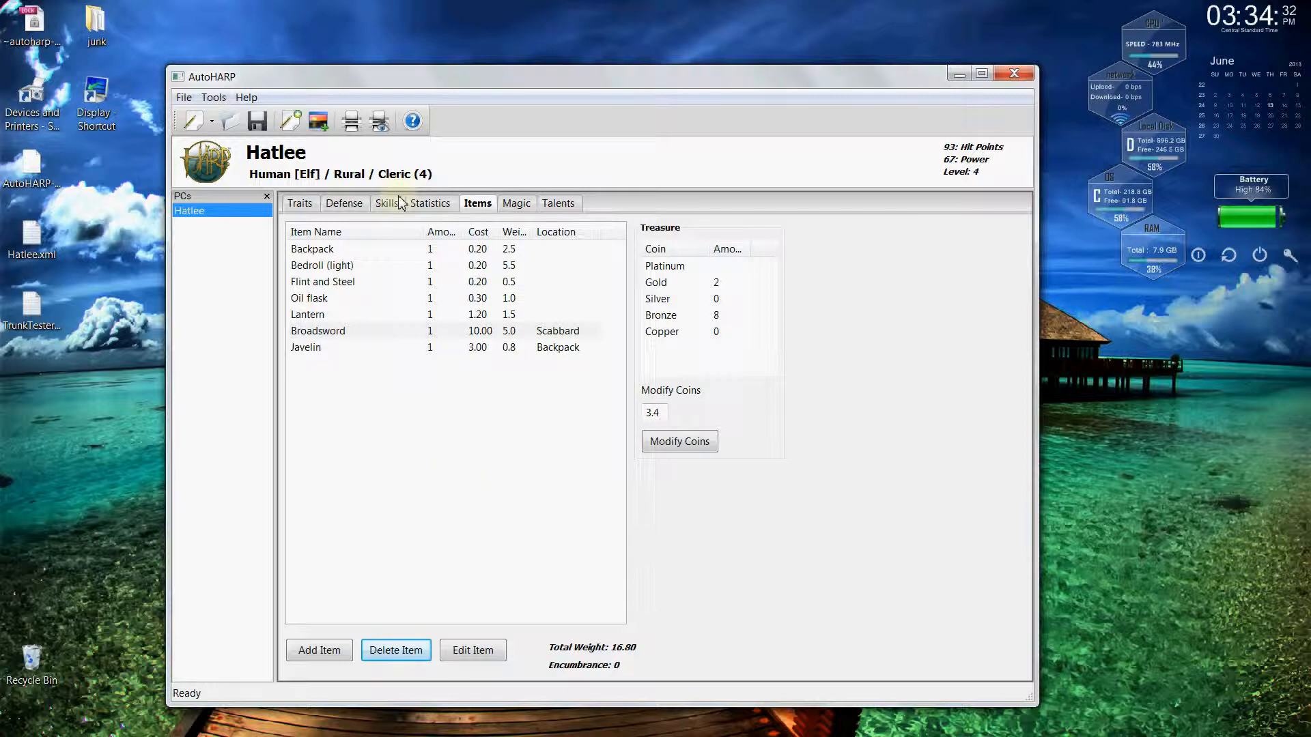
Step: Preview the printed character sheet at 100% zoom and examine its stats, weapons, coins and frequently used skills on page 1
left_click(380, 122)
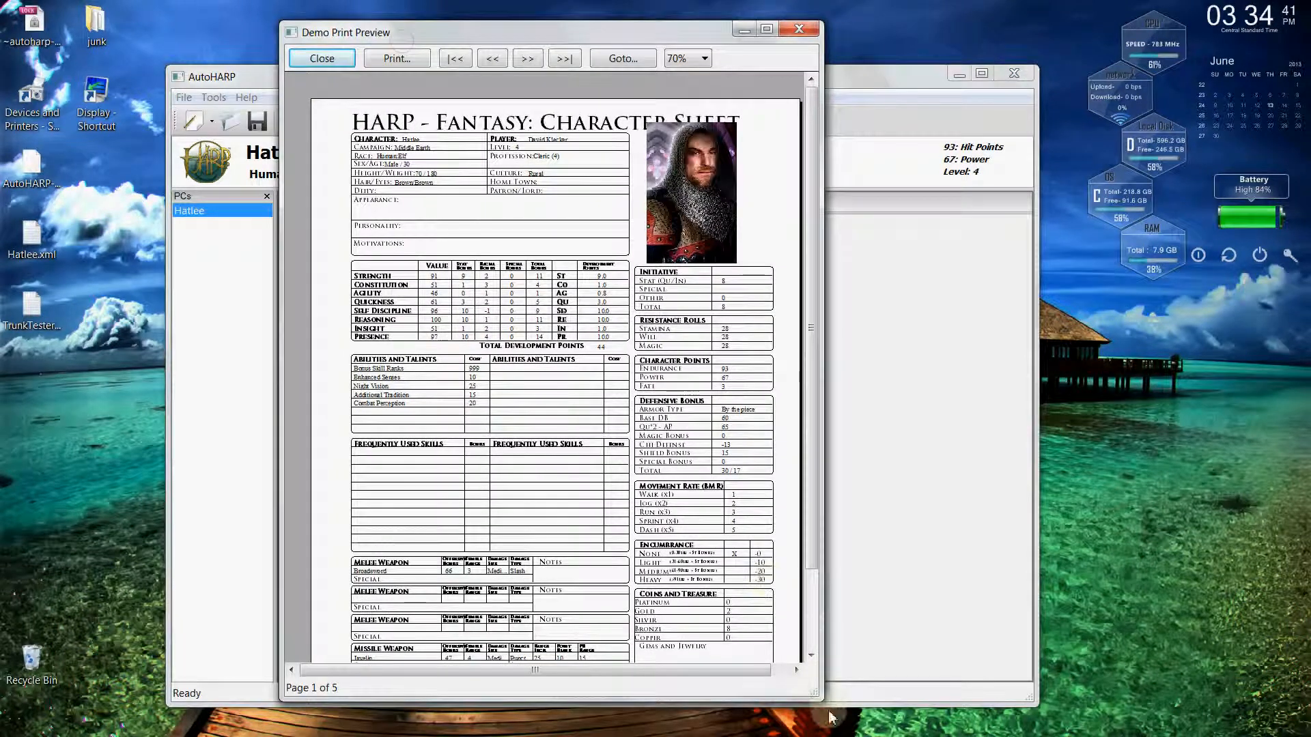
left_click_drag(821, 697, 927, 736)
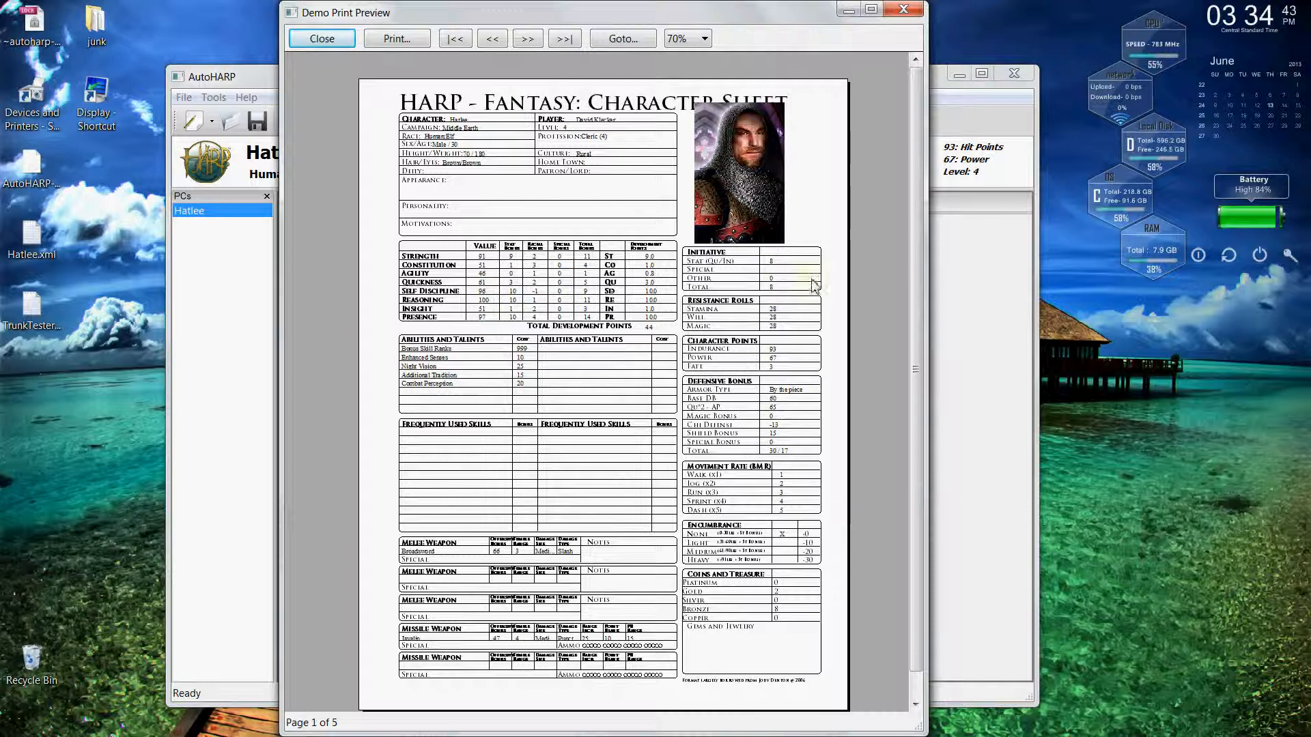
left_click(704, 40)
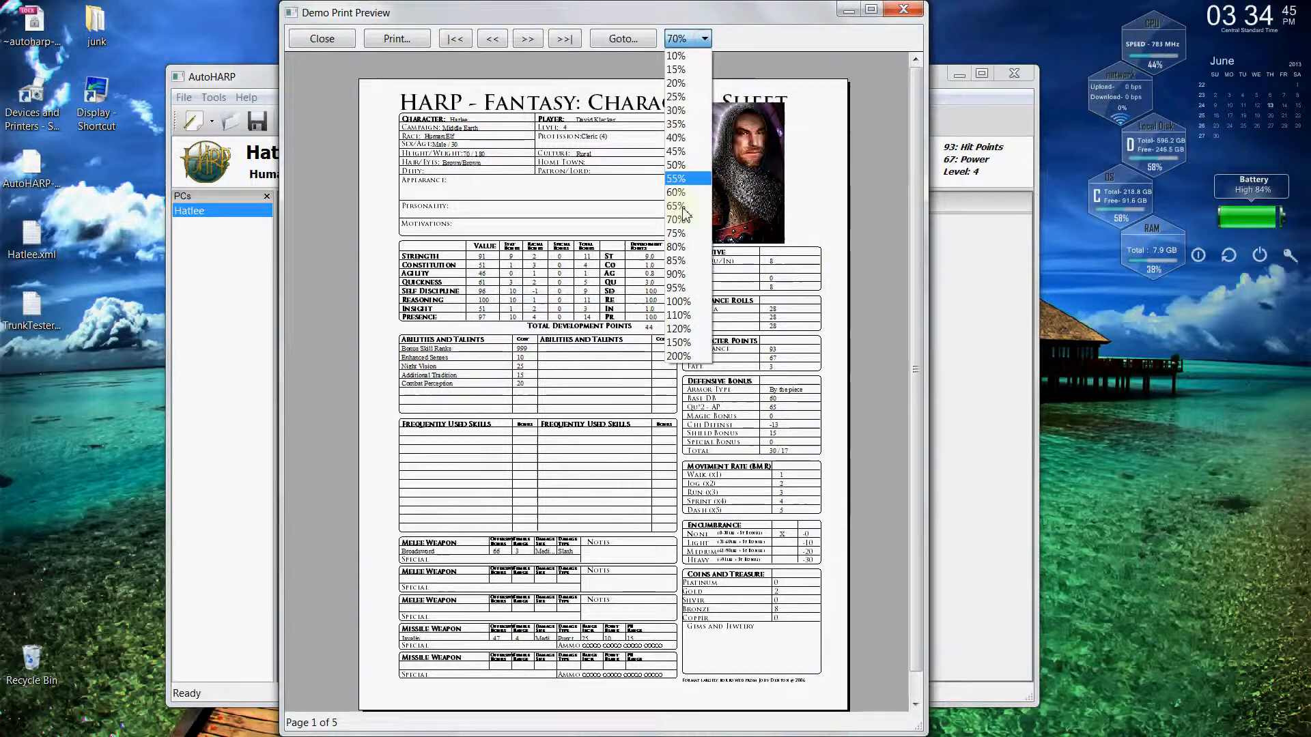
left_click(677, 305)
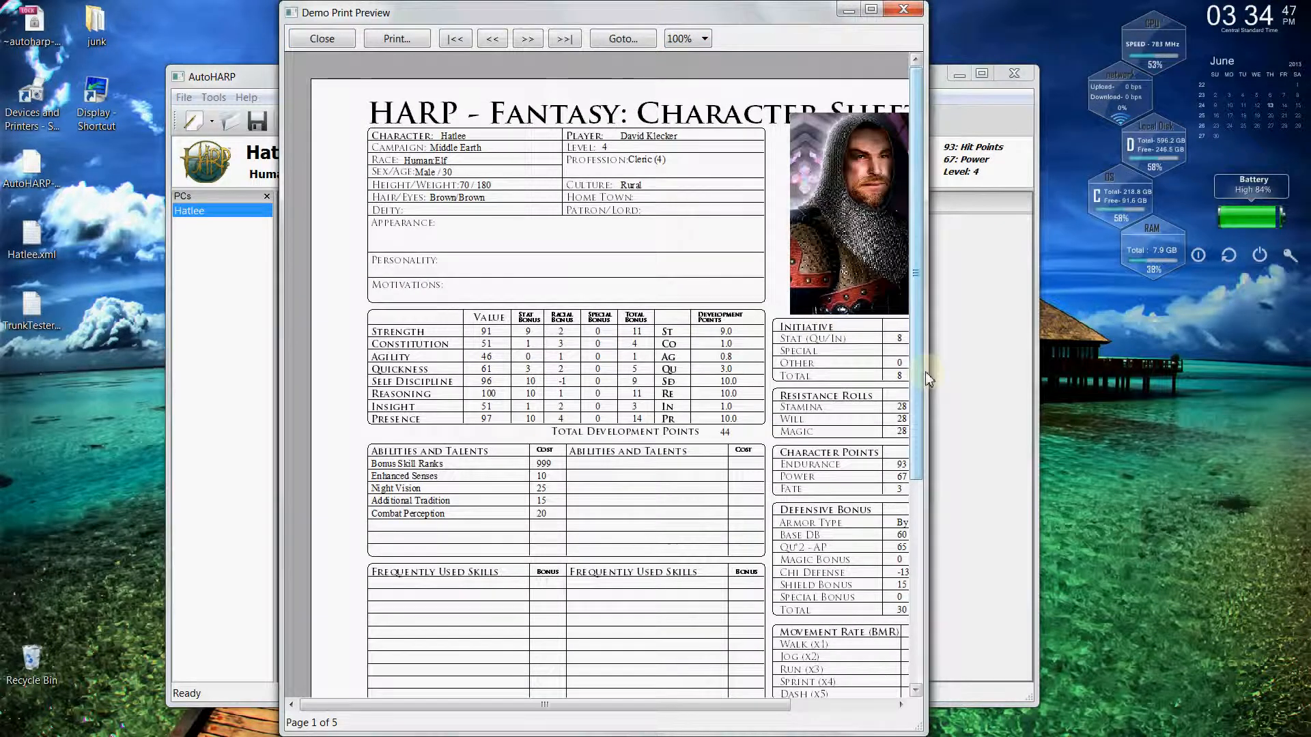
left_click_drag(924, 371, 1037, 372)
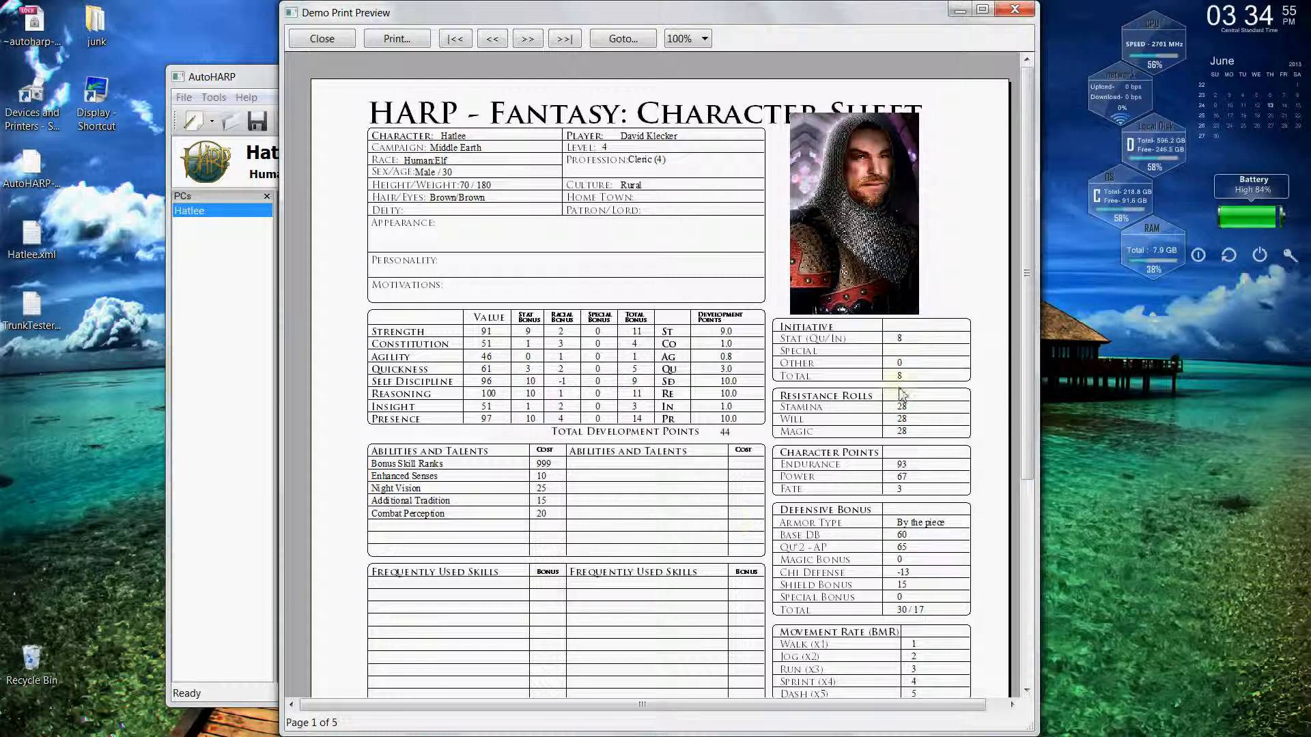
left_click_drag(1028, 404, 1012, 517)
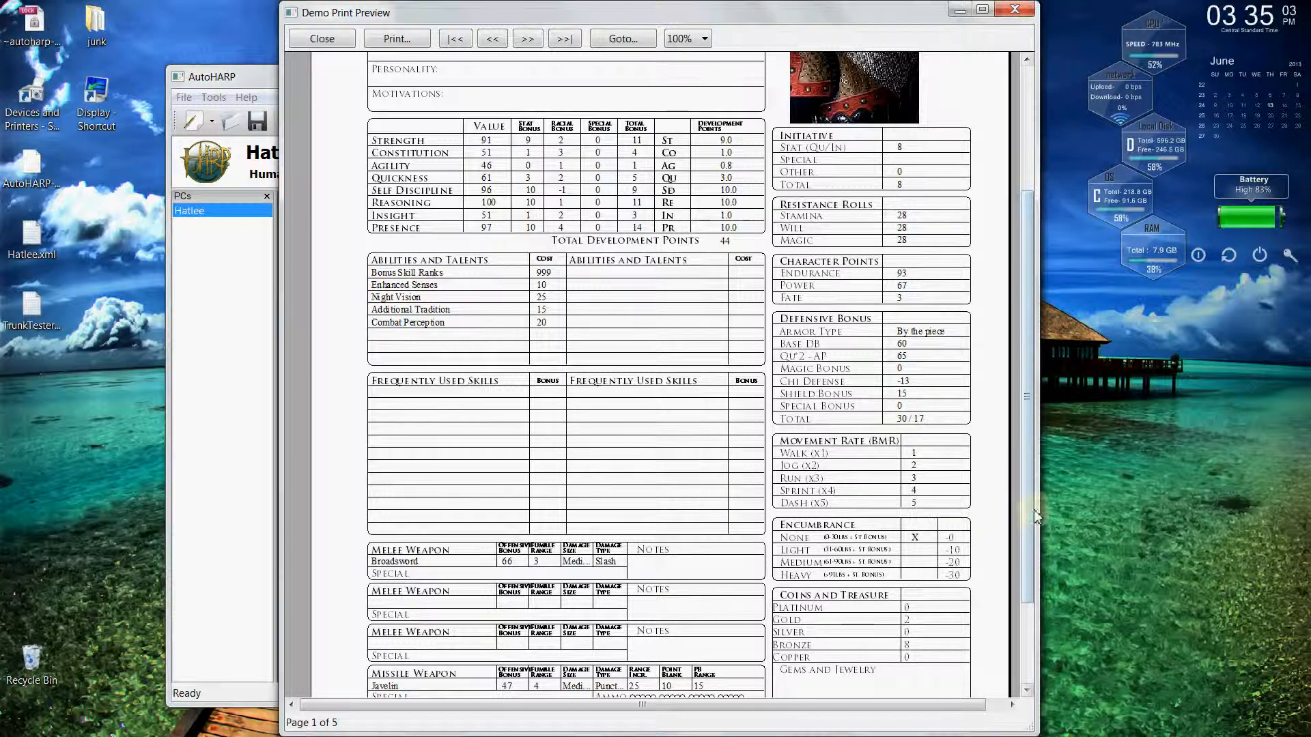
left_click_drag(1031, 514, 1029, 541)
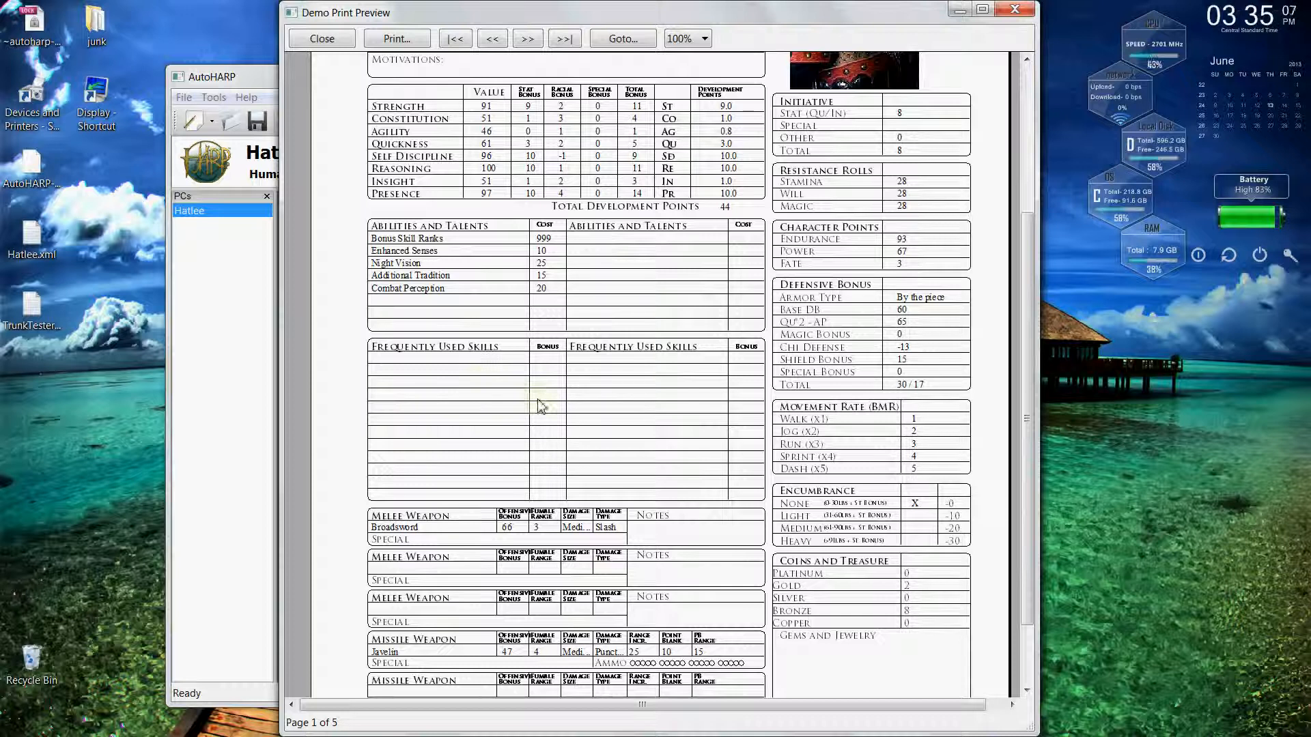
left_click(325, 40)
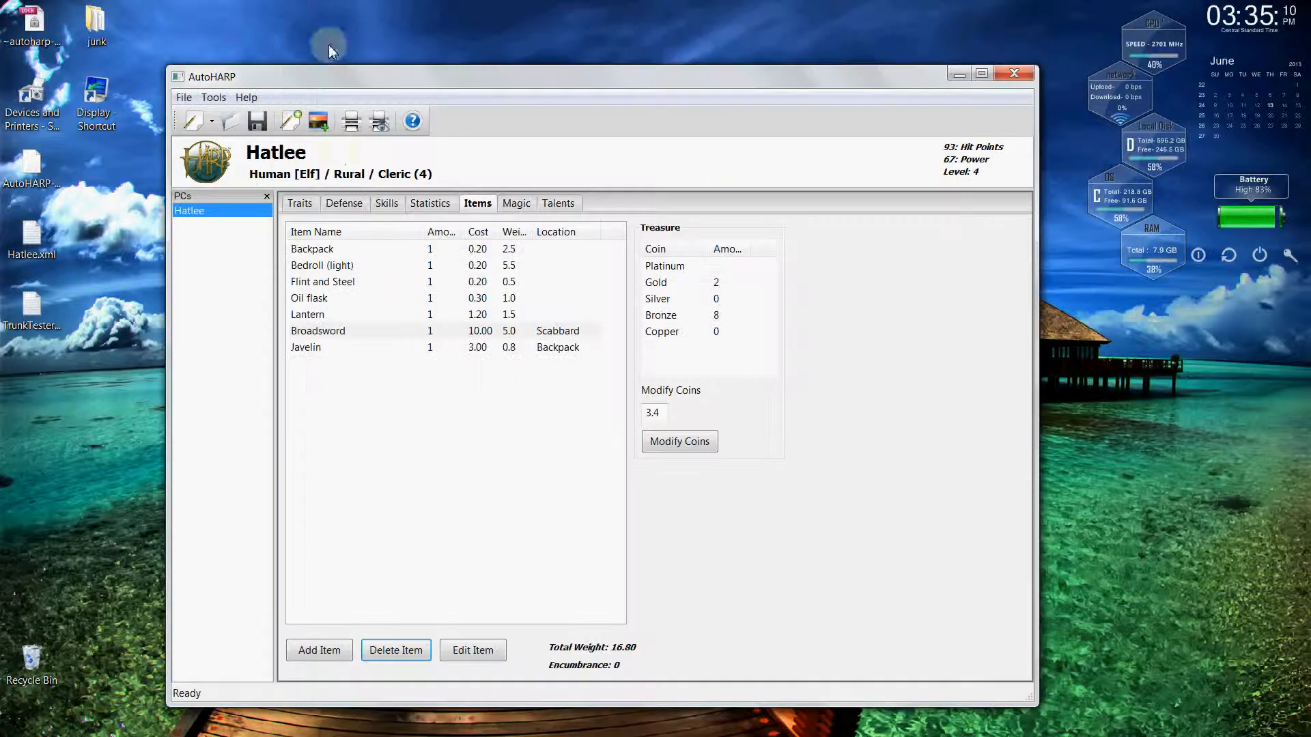
Step: Set the Healing skill in the General category as frequently used
left_click(387, 202)
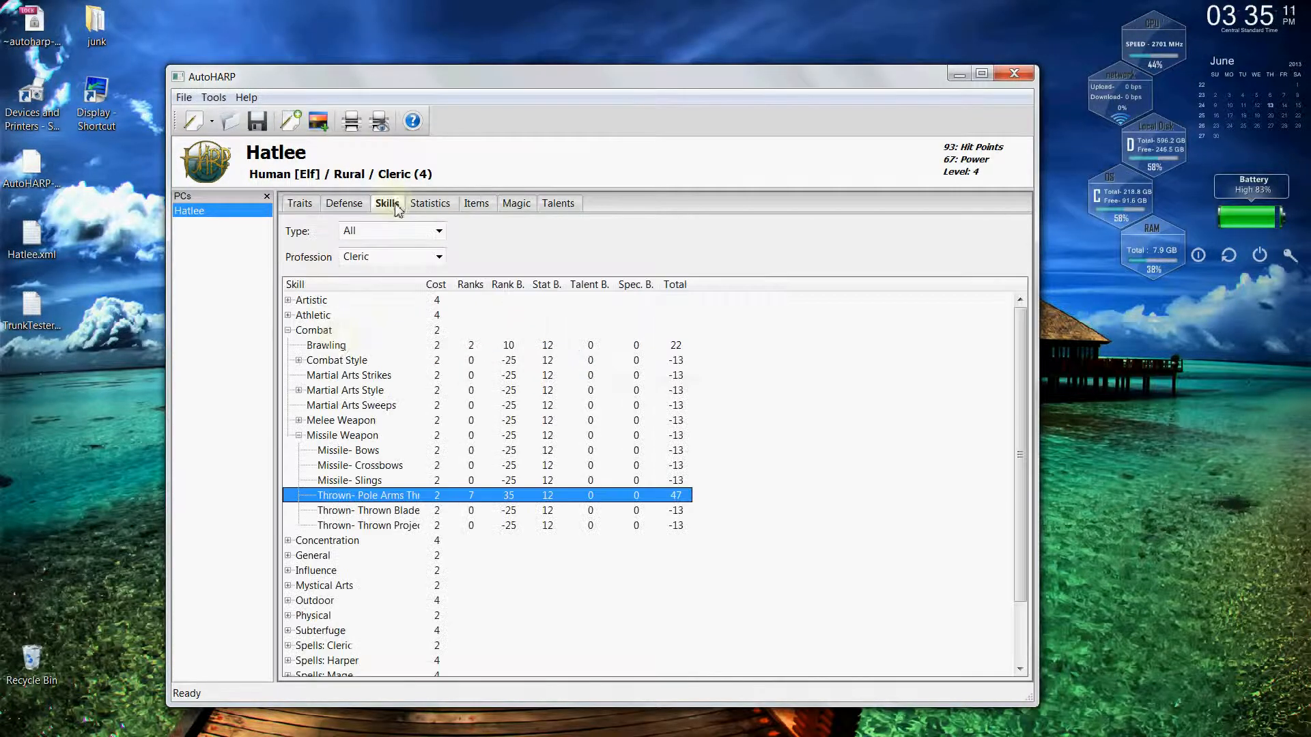
left_click(288, 330)
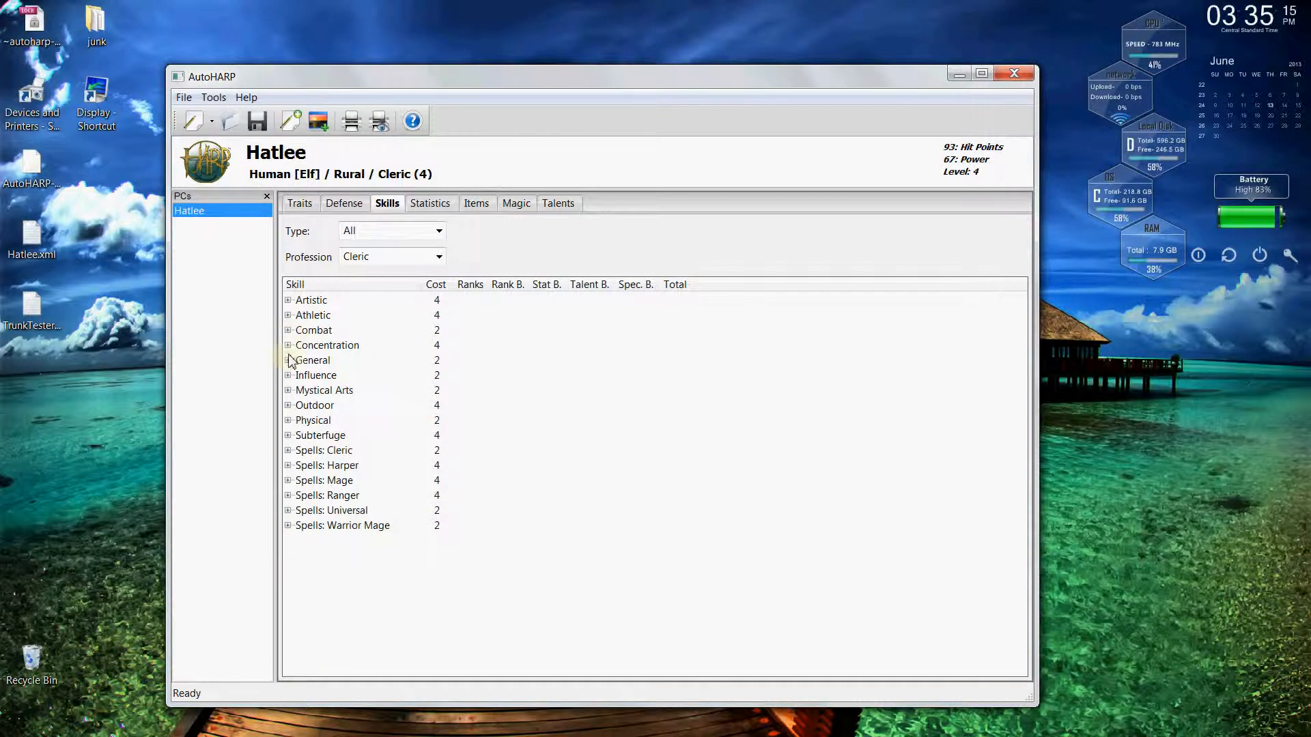
left_click(288, 360)
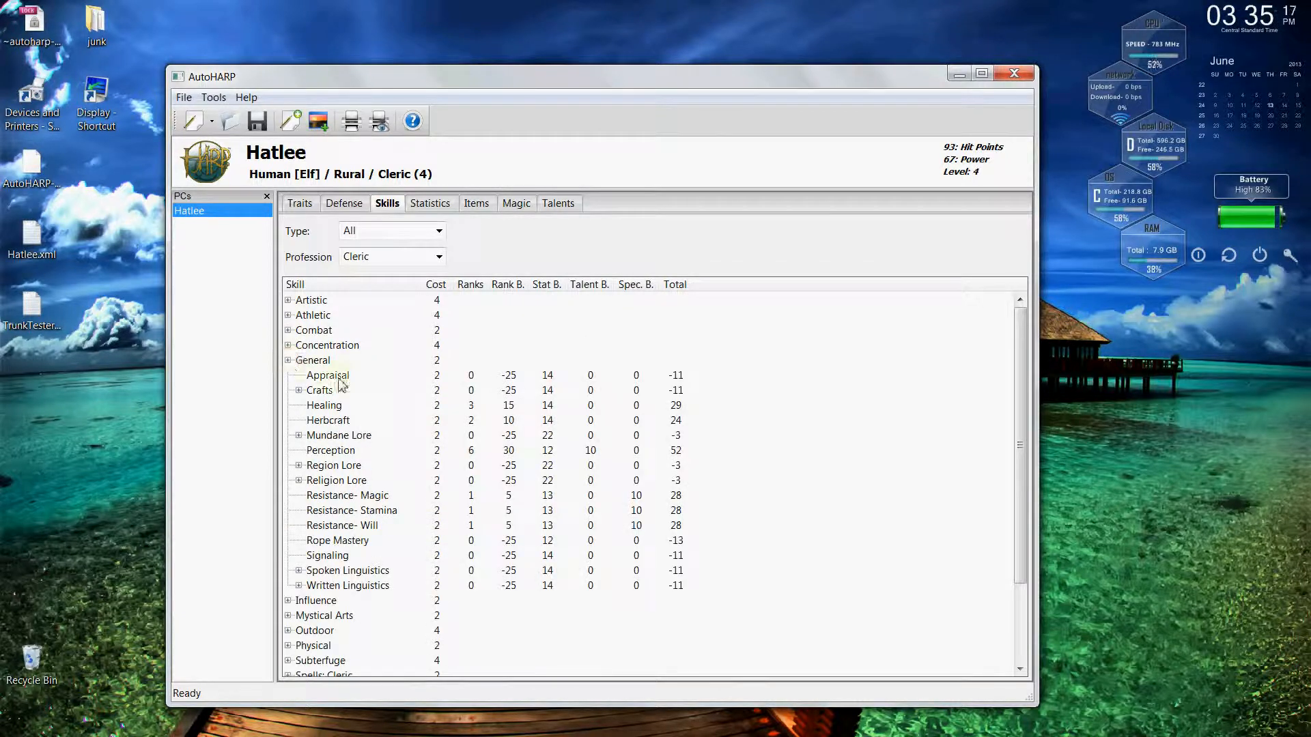
left_click(336, 408)
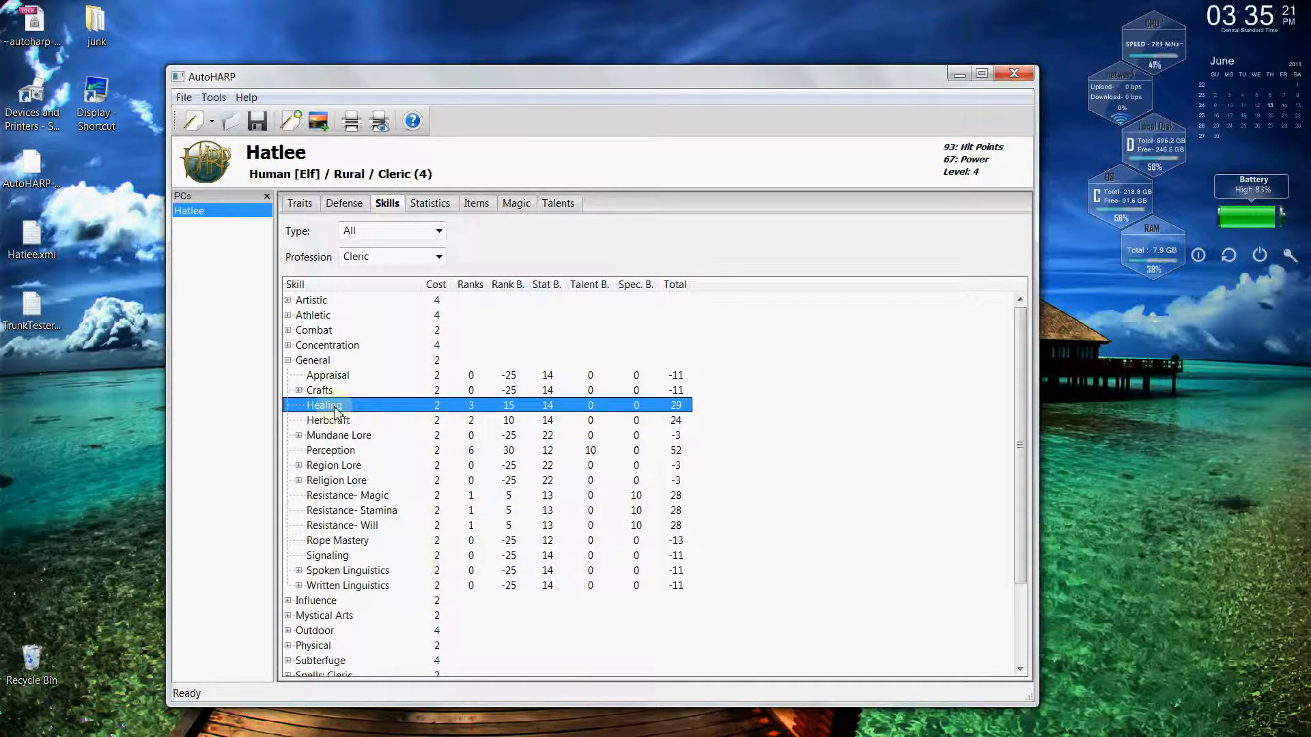
right_click(336, 411)
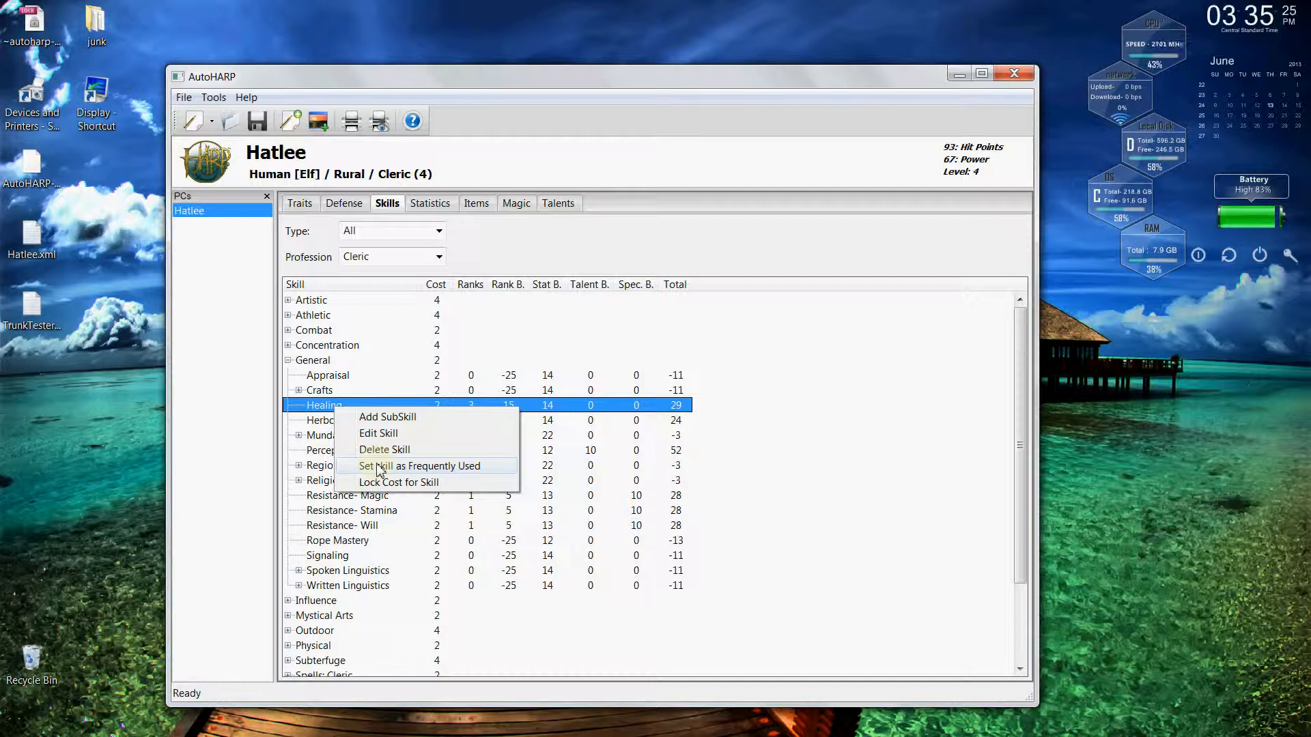
left_click(378, 467)
Step: Set the Herbcraft and Perception skills in the General category as frequently used
left_click(350, 422)
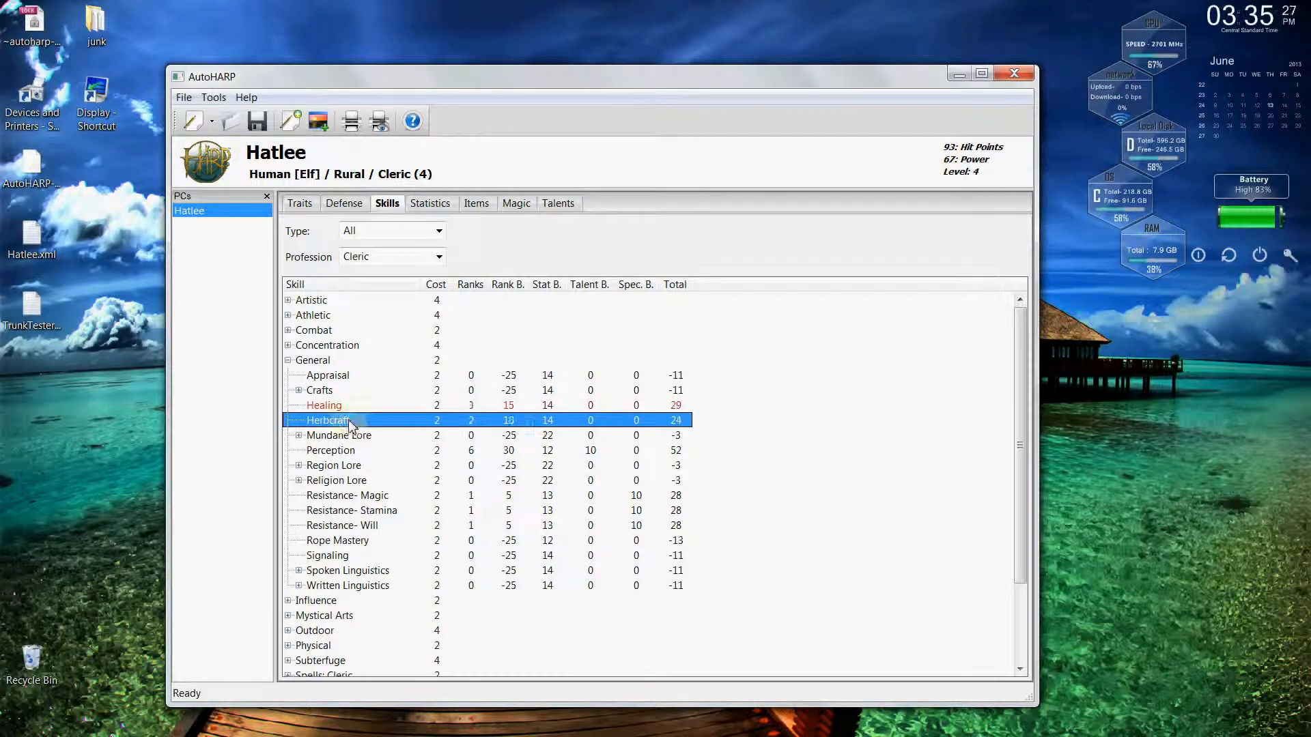
right_click(350, 423)
left_click(378, 480)
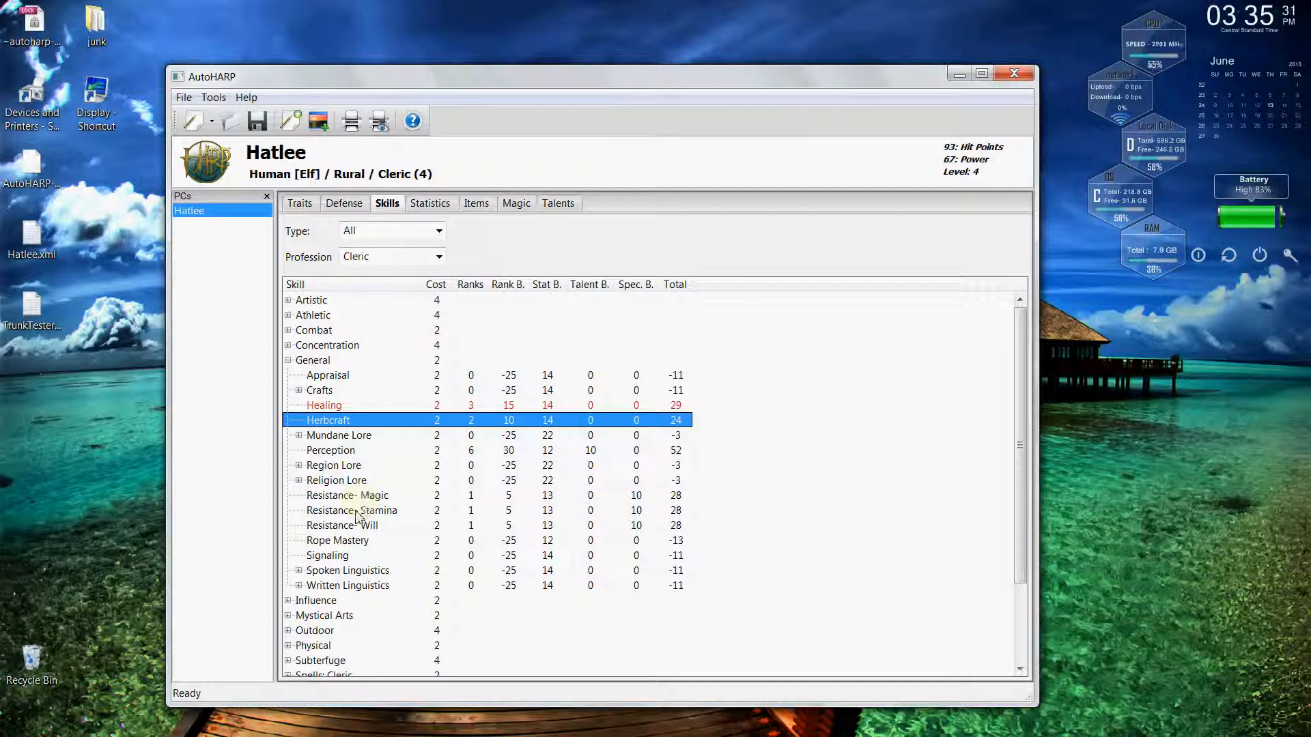
left_click(362, 451)
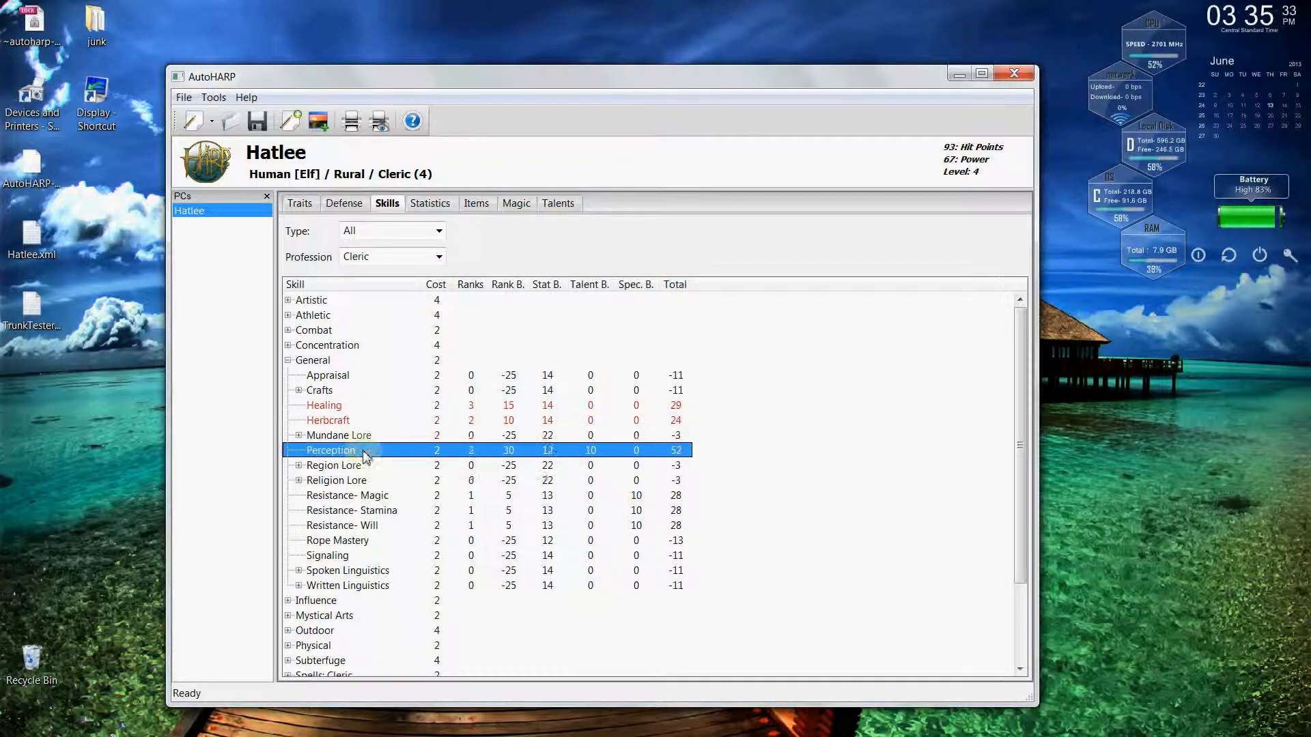
right_click(365, 452)
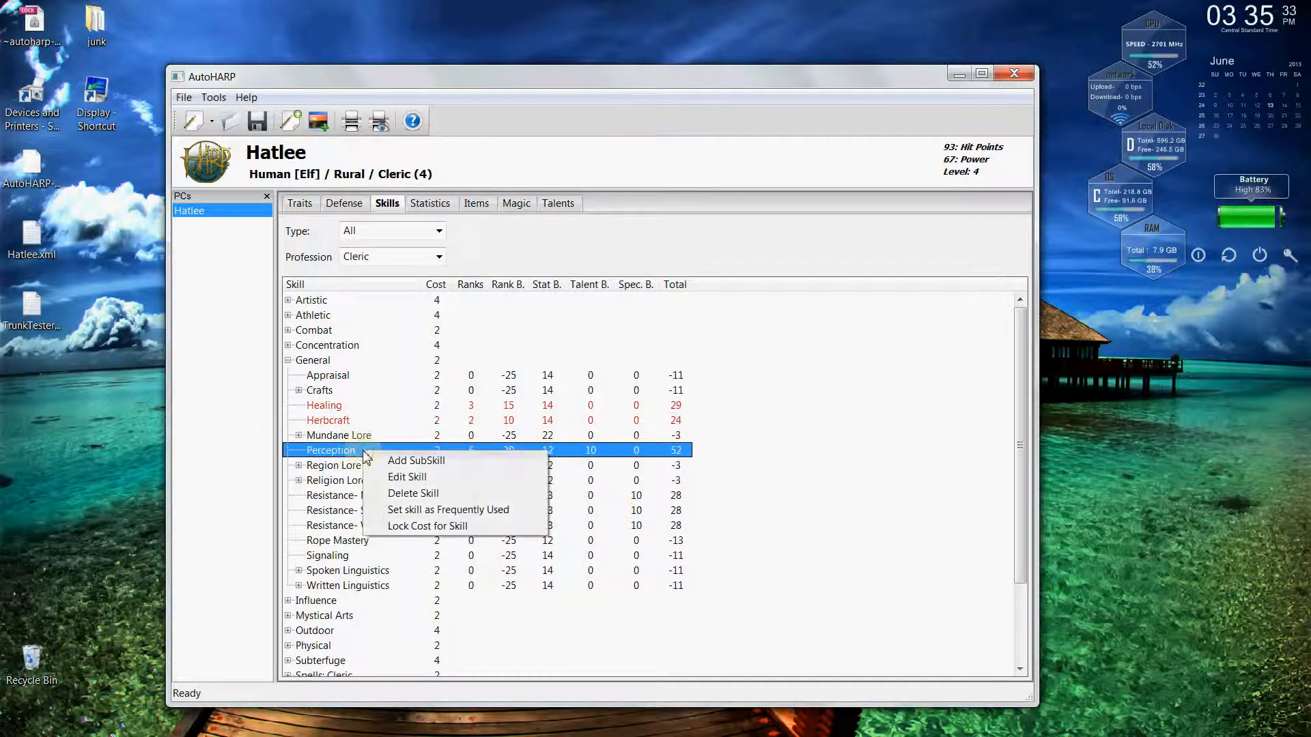
left_click(393, 512)
Step: Collapse the General category and set Diplomacy and Leadership in the Influence category as frequently used
left_click(288, 361)
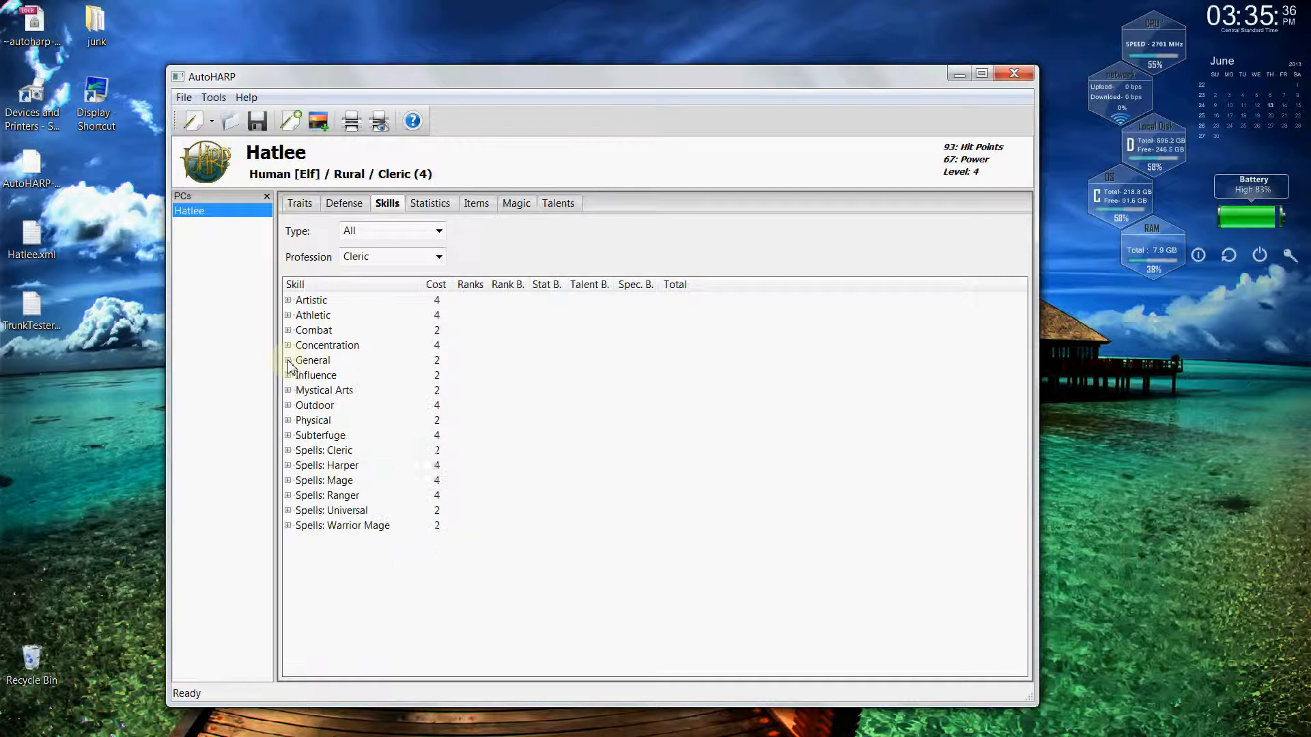
left_click(288, 375)
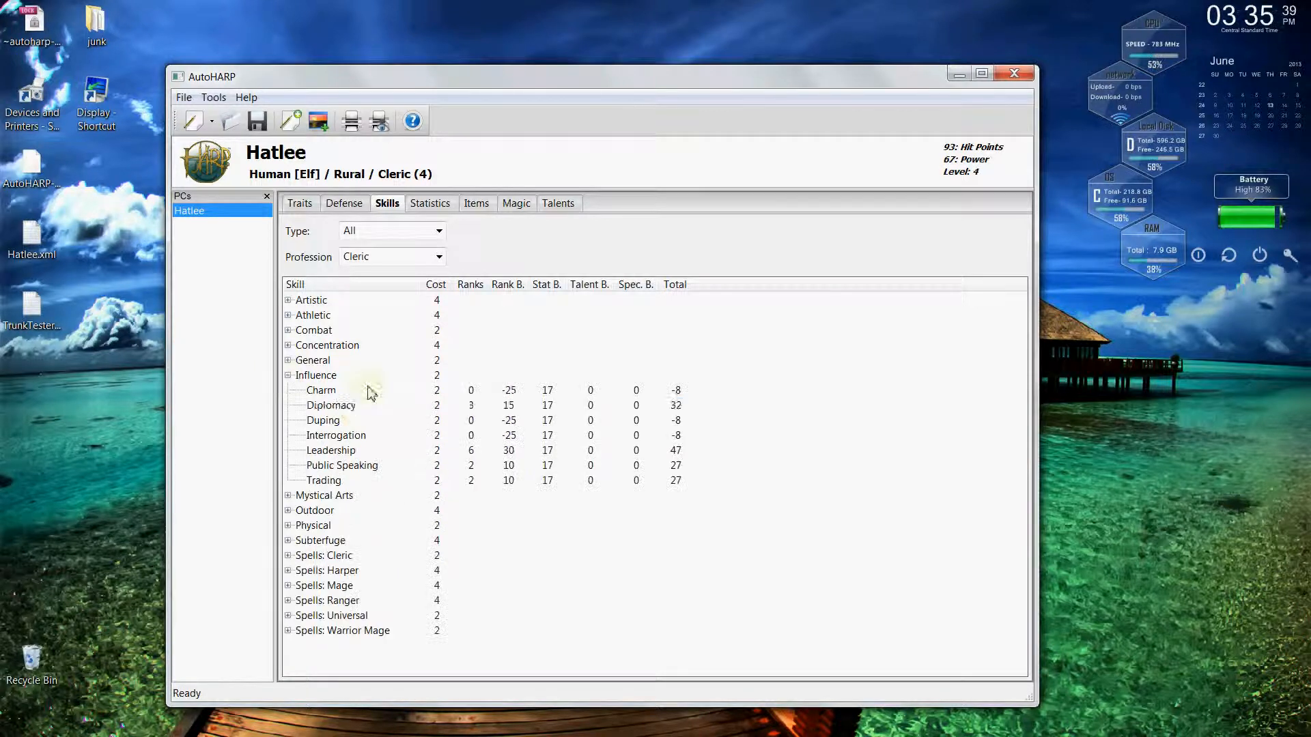
left_click(355, 407)
right_click(355, 409)
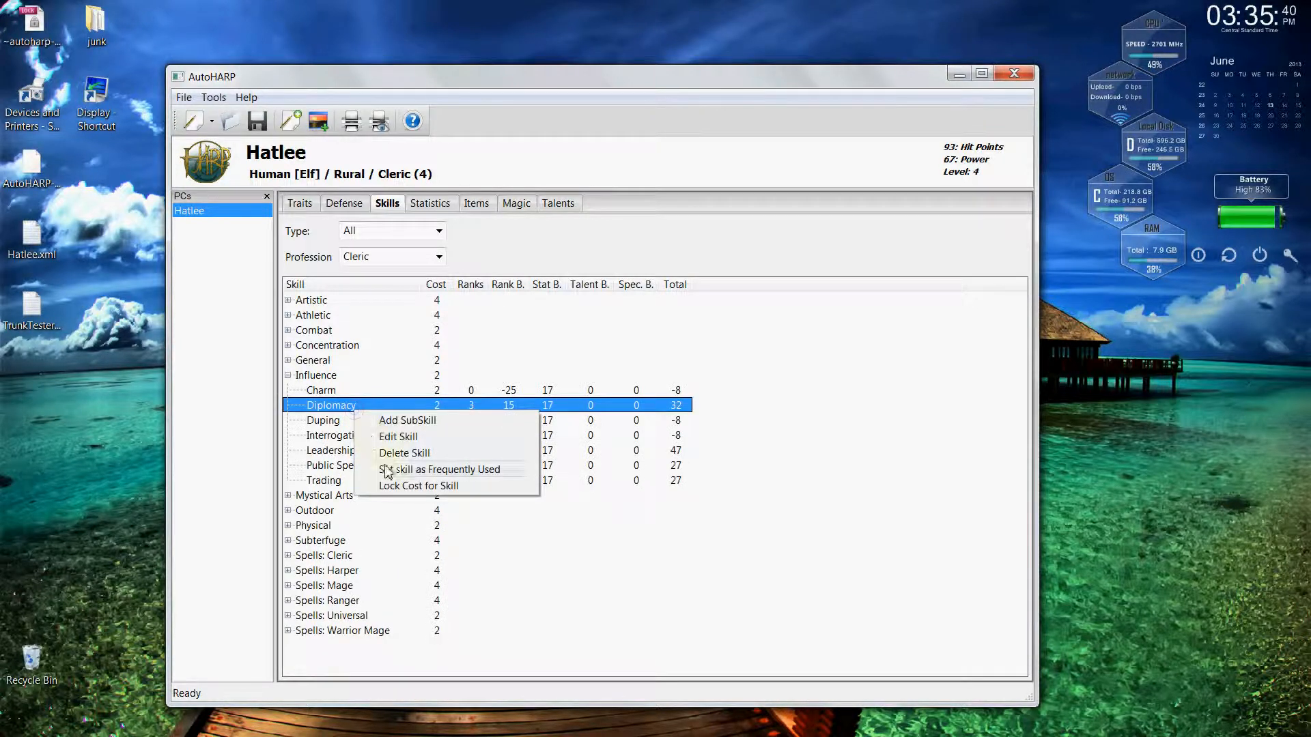
left_click(387, 470)
left_click(364, 451)
right_click(364, 452)
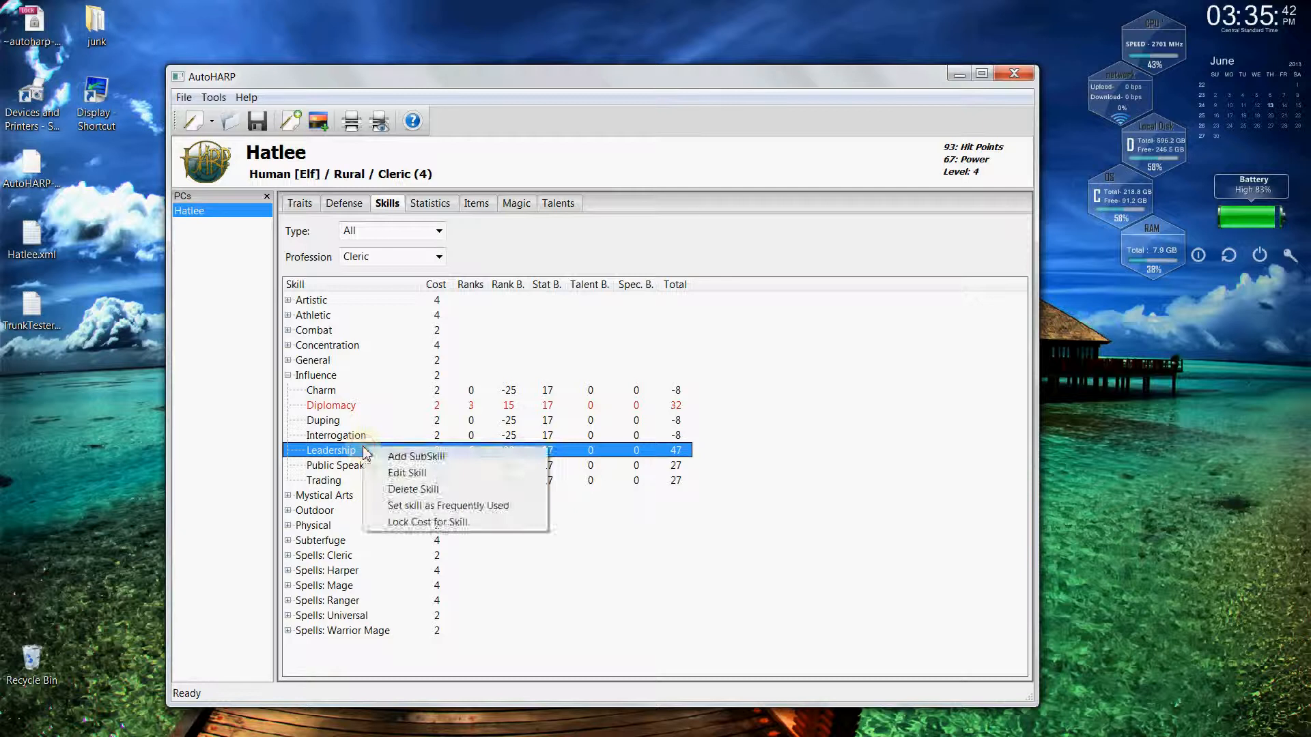
left_click(391, 505)
Step: Set the Public Speaking and Trading skills in the Influence category as frequently used
left_click(371, 467)
right_click(374, 472)
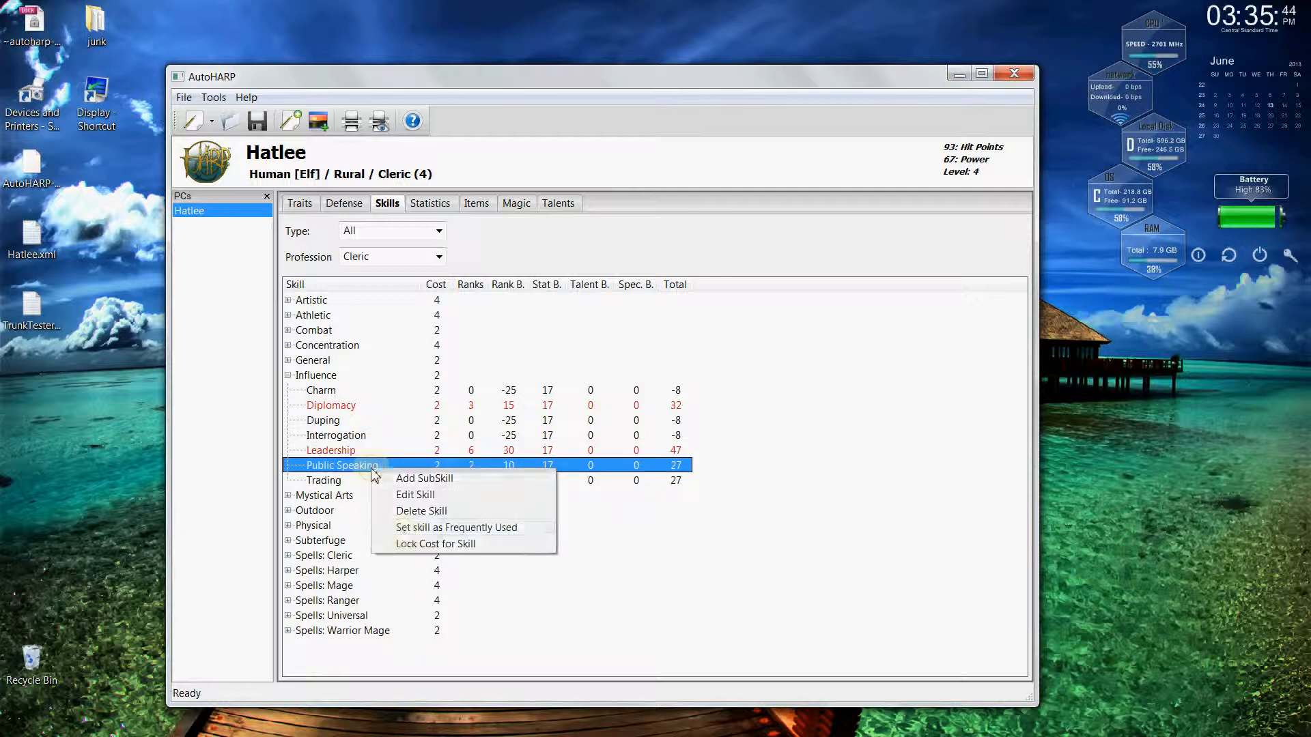
left_click(404, 530)
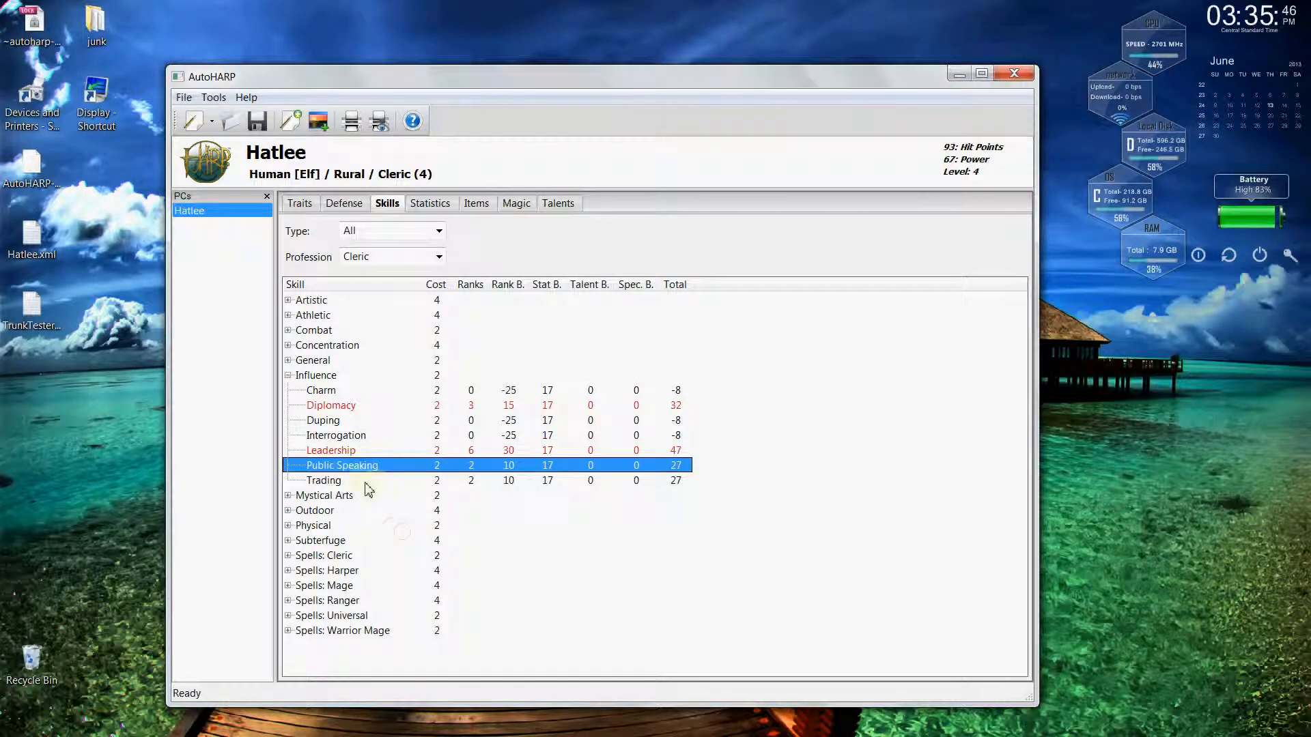
left_click(369, 481)
right_click(366, 483)
left_click(397, 543)
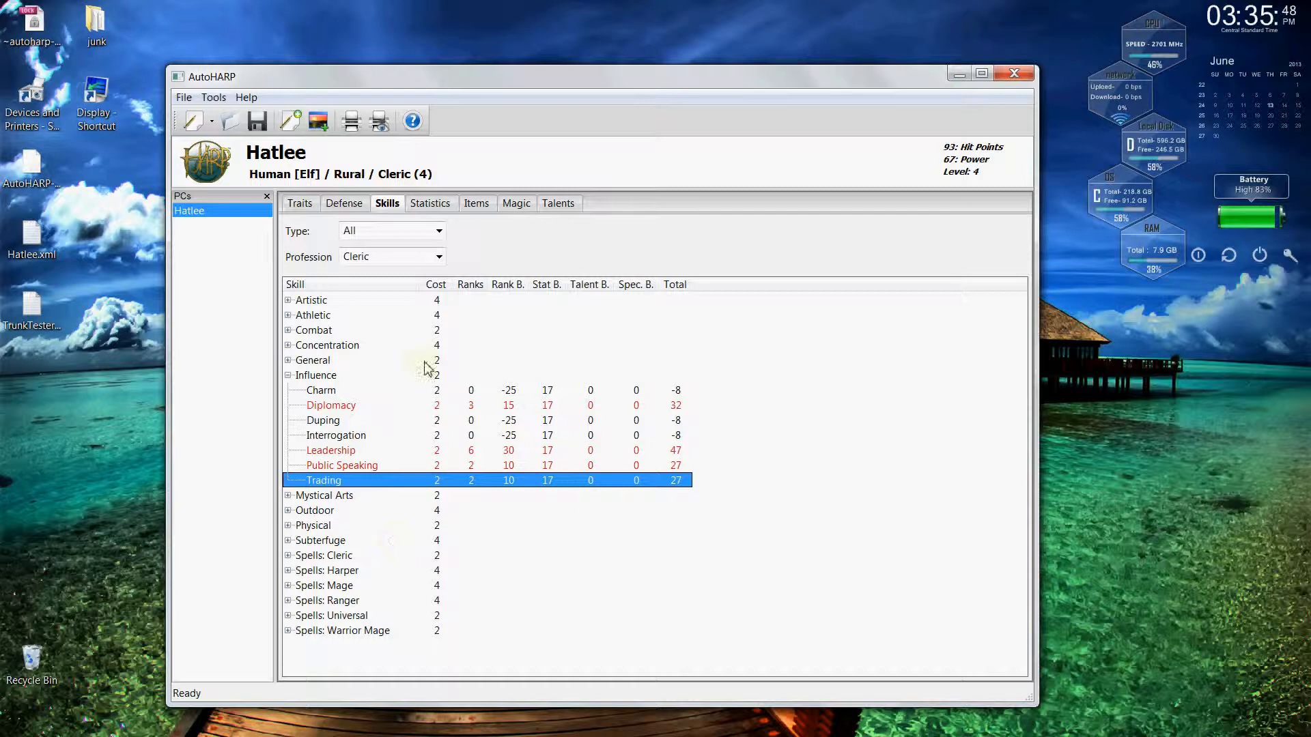
Step: Preview the printed character sheet at 100% zoom in a widened window and examine the frequently used skills on page 1
left_click(386, 135)
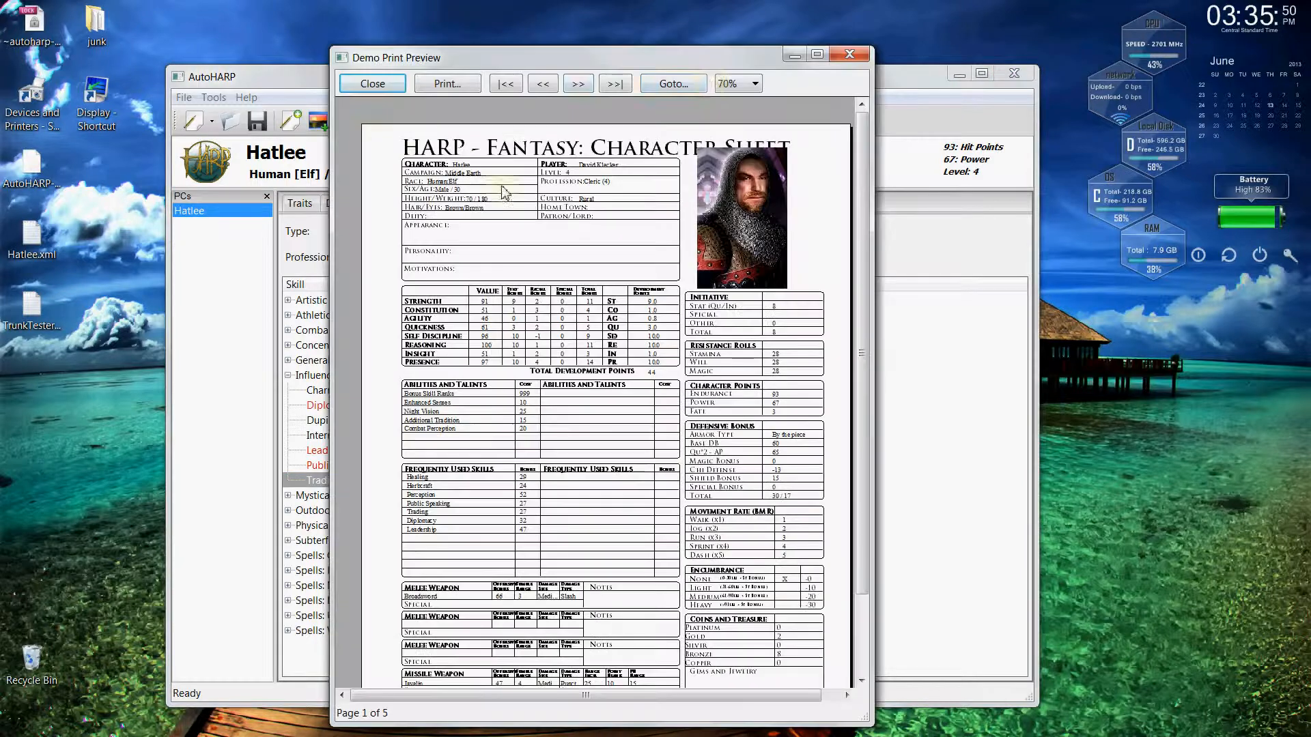
left_click(734, 84)
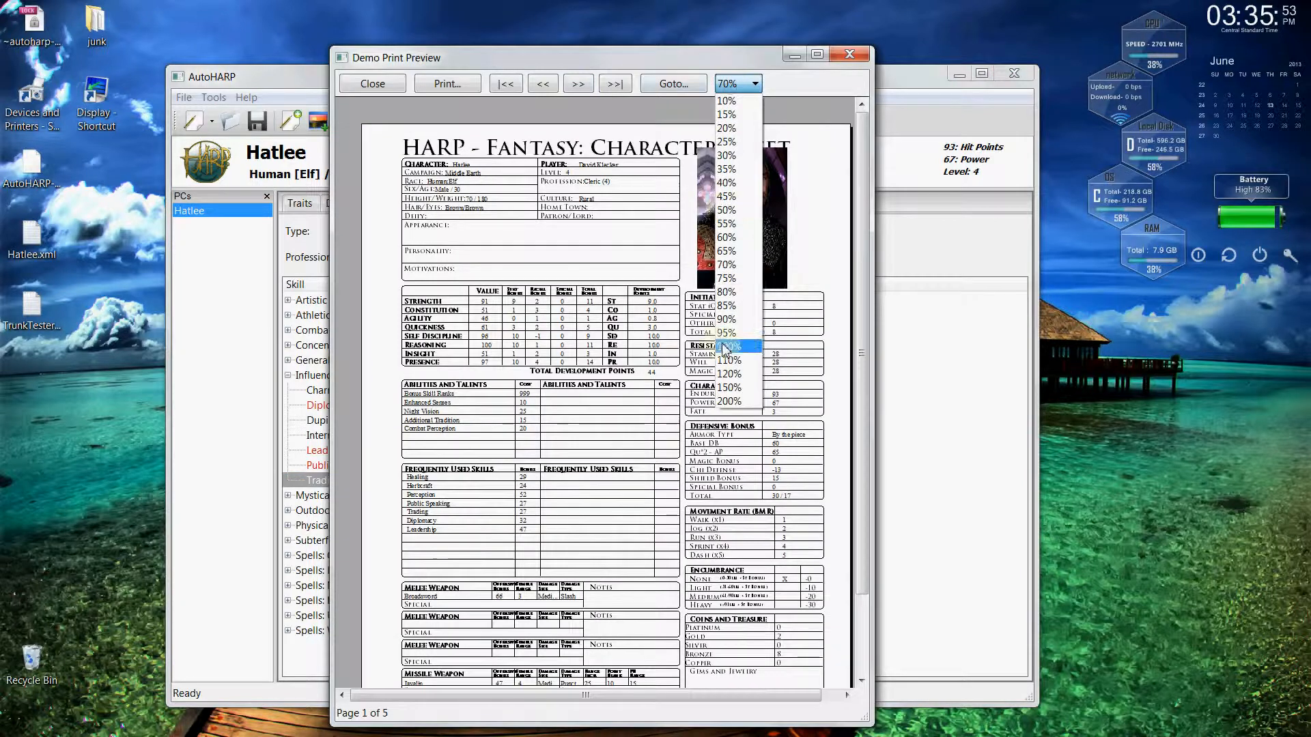
left_click(730, 342)
left_click_drag(874, 493, 1101, 493)
left_click_drag(1088, 419, 1085, 588)
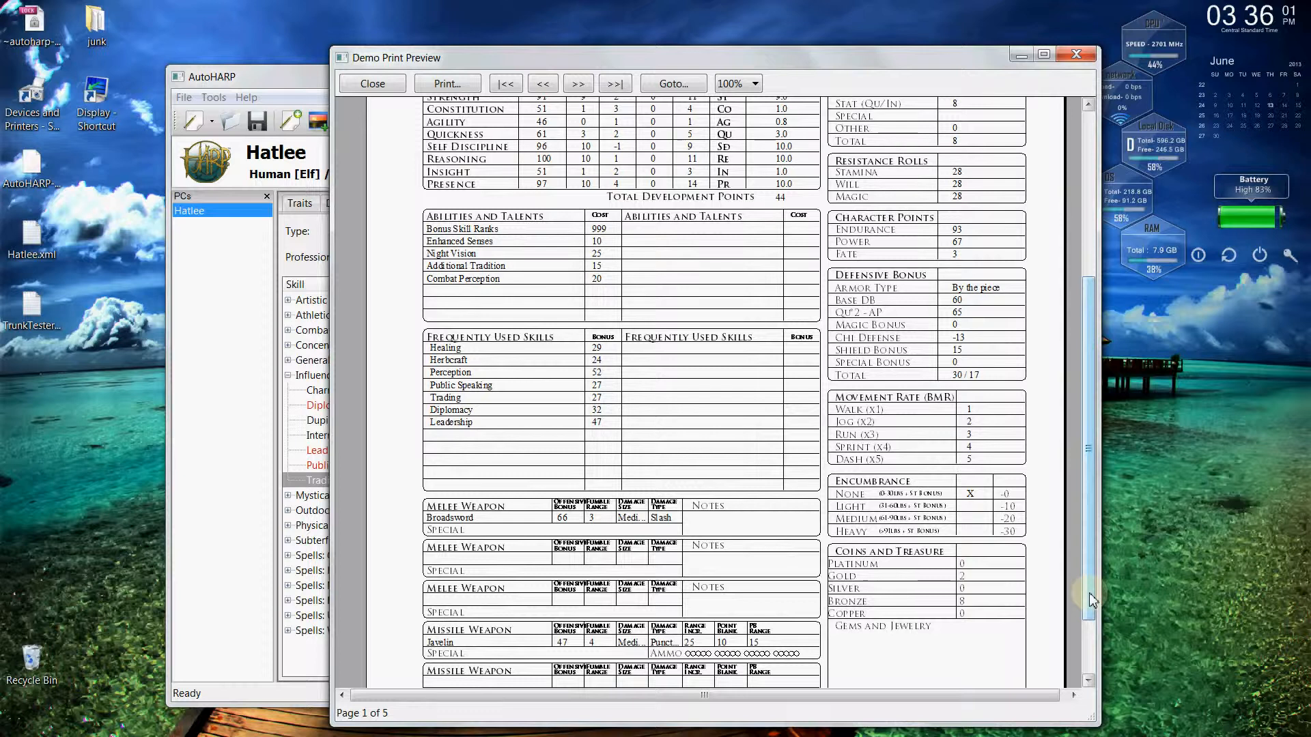
left_click_drag(1088, 593, 1095, 478)
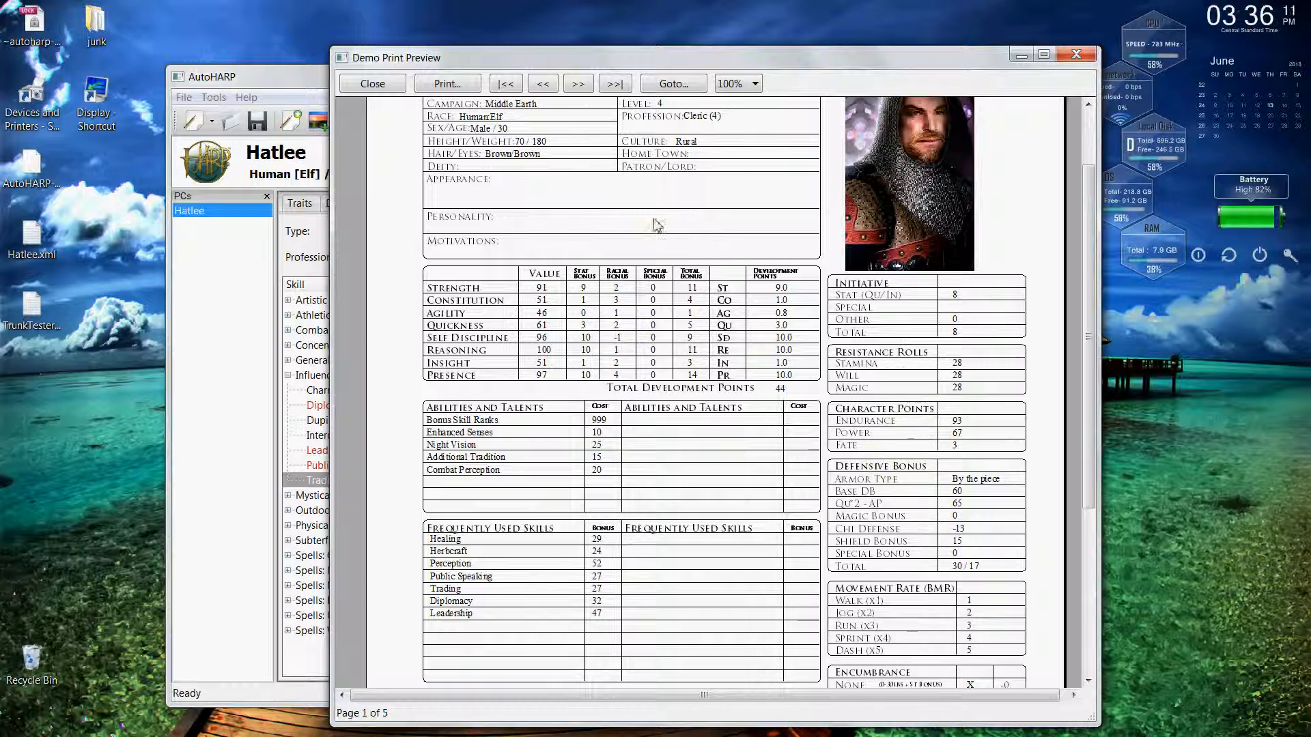
Step: Examine the full skill list on page 2 of the preview and the equipment list on page 3
left_click(578, 83)
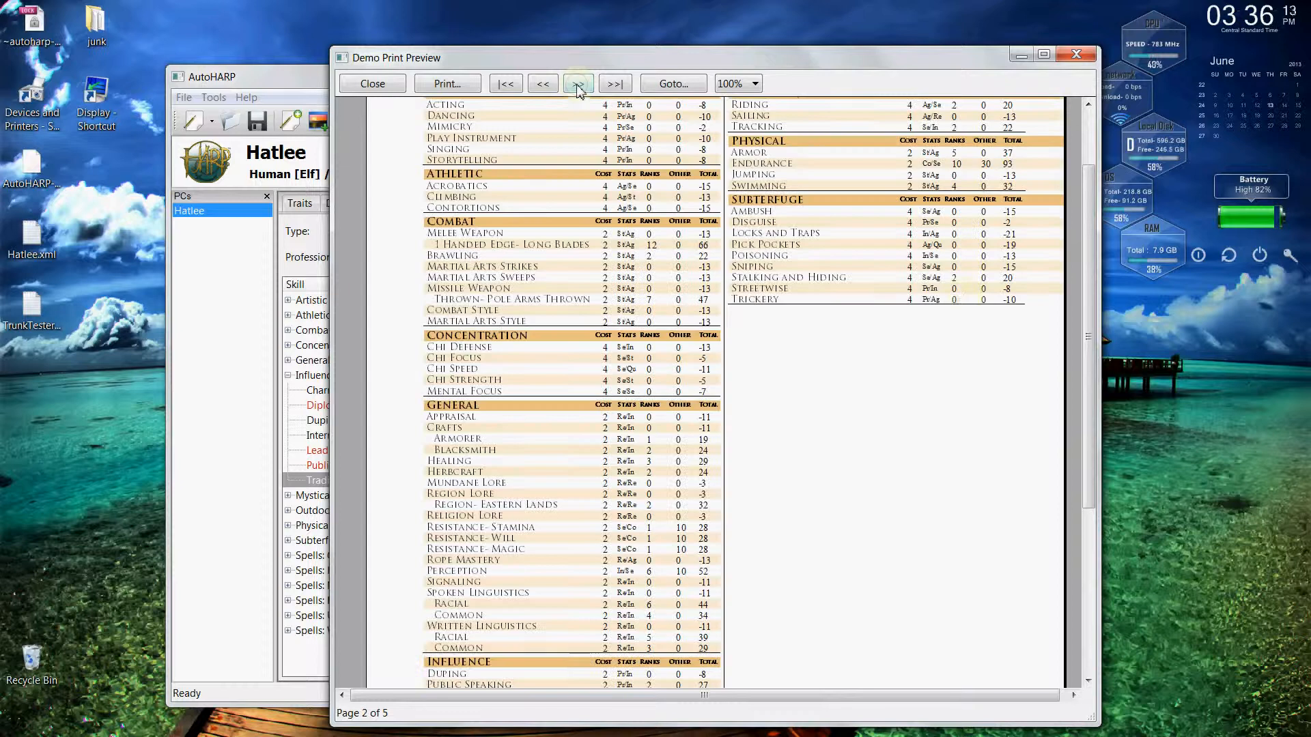
scroll(1089, 295, "up", 1)
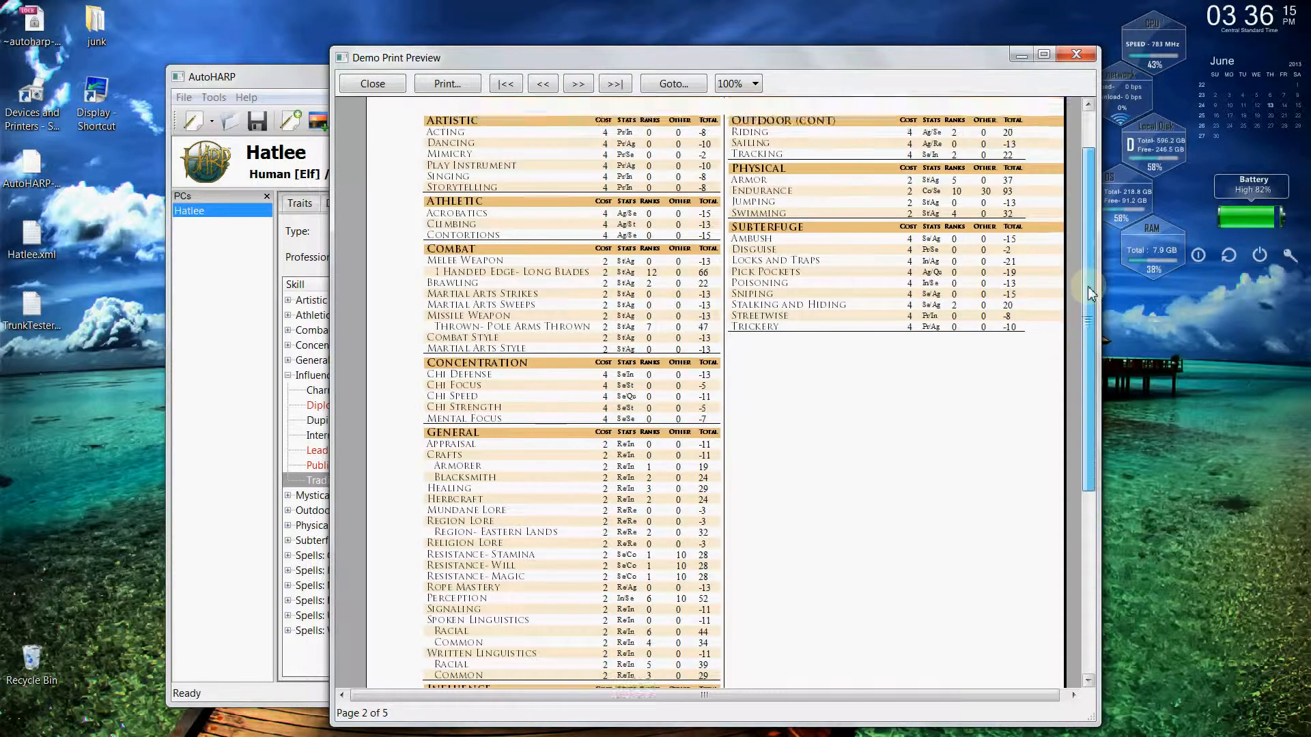
scroll(1088, 285, "up", 2)
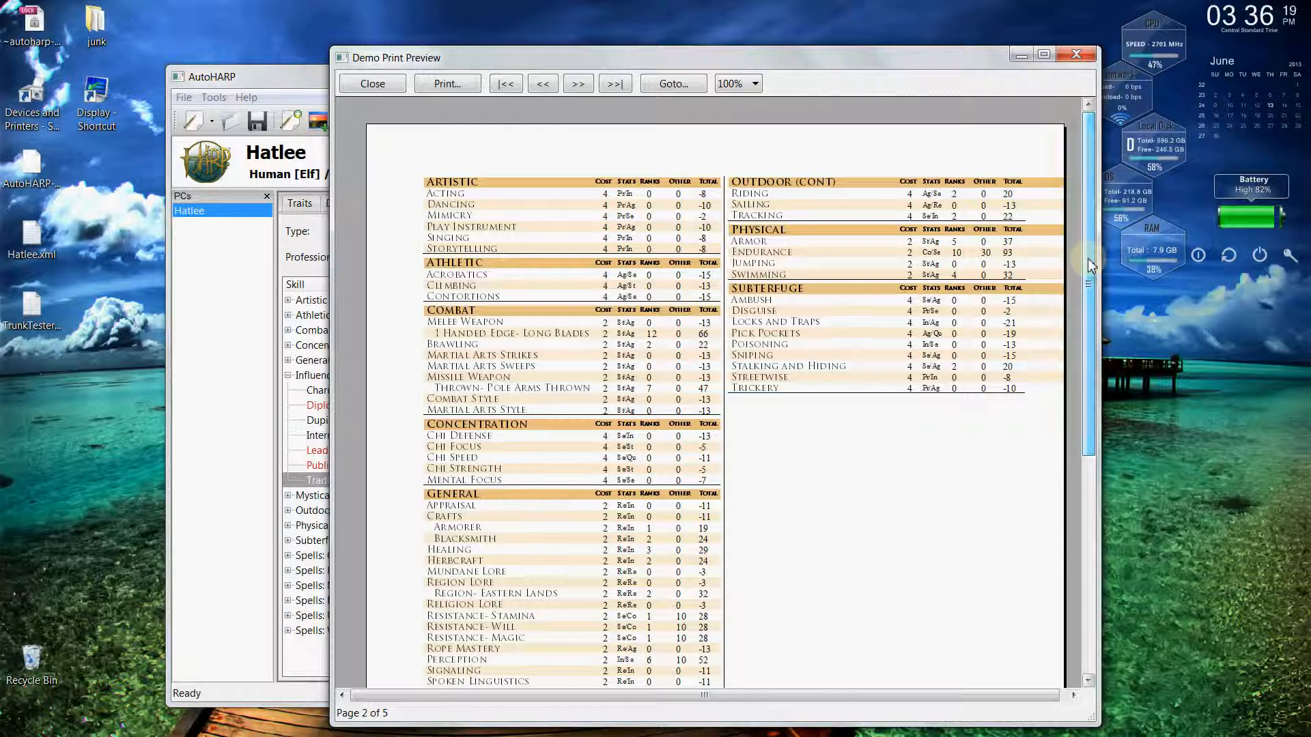
left_click(573, 88)
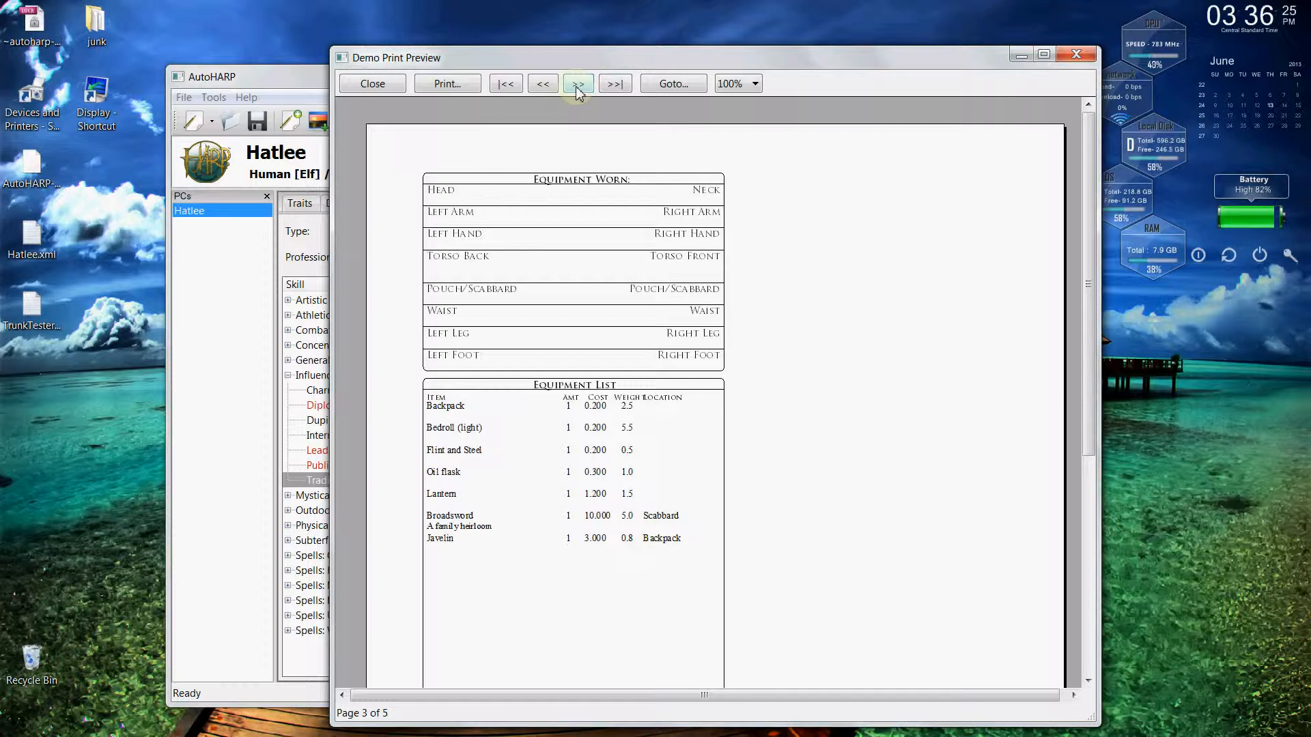
Step: Review the spell descriptions on pages 4 and 5, then close the print preview and move the main window up slightly
left_click(577, 88)
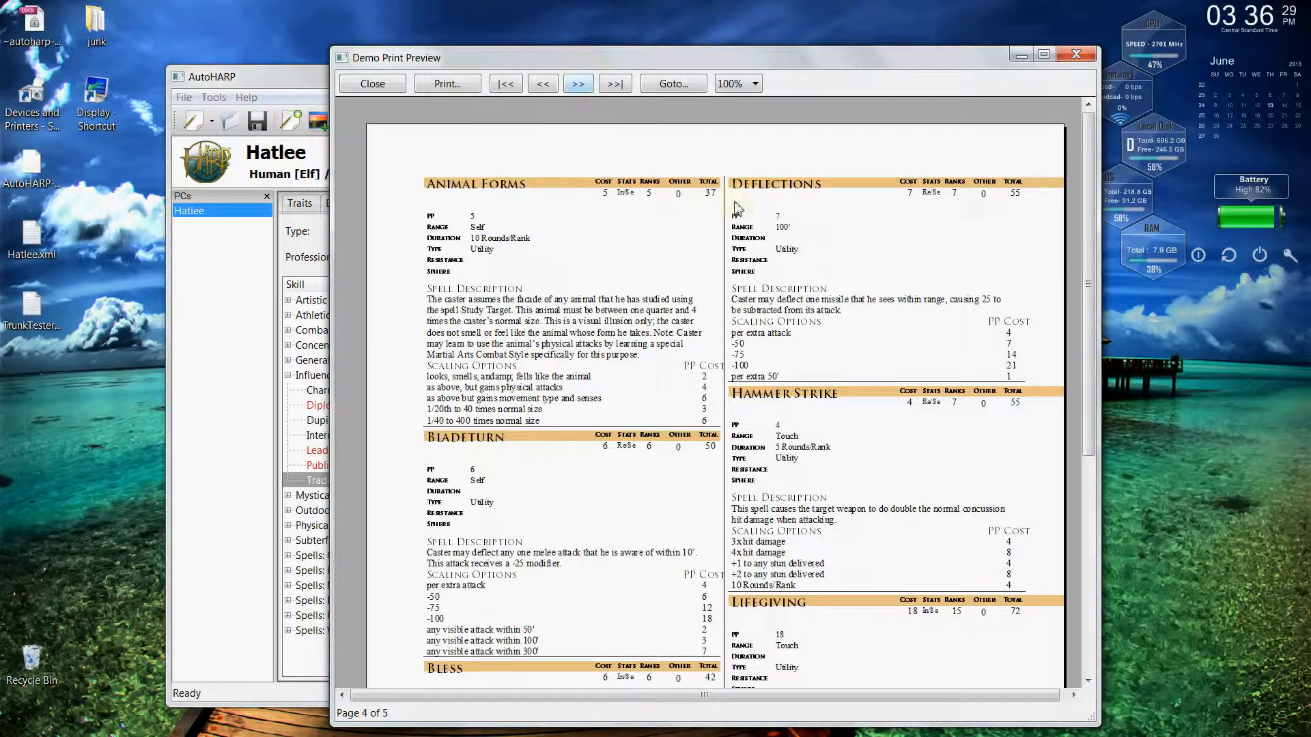
mouse_move(1087, 290)
left_mouse_down()
mouse_move(1083, 431)
mouse_move(1076, 309)
left_mouse_up()
left_click(578, 85)
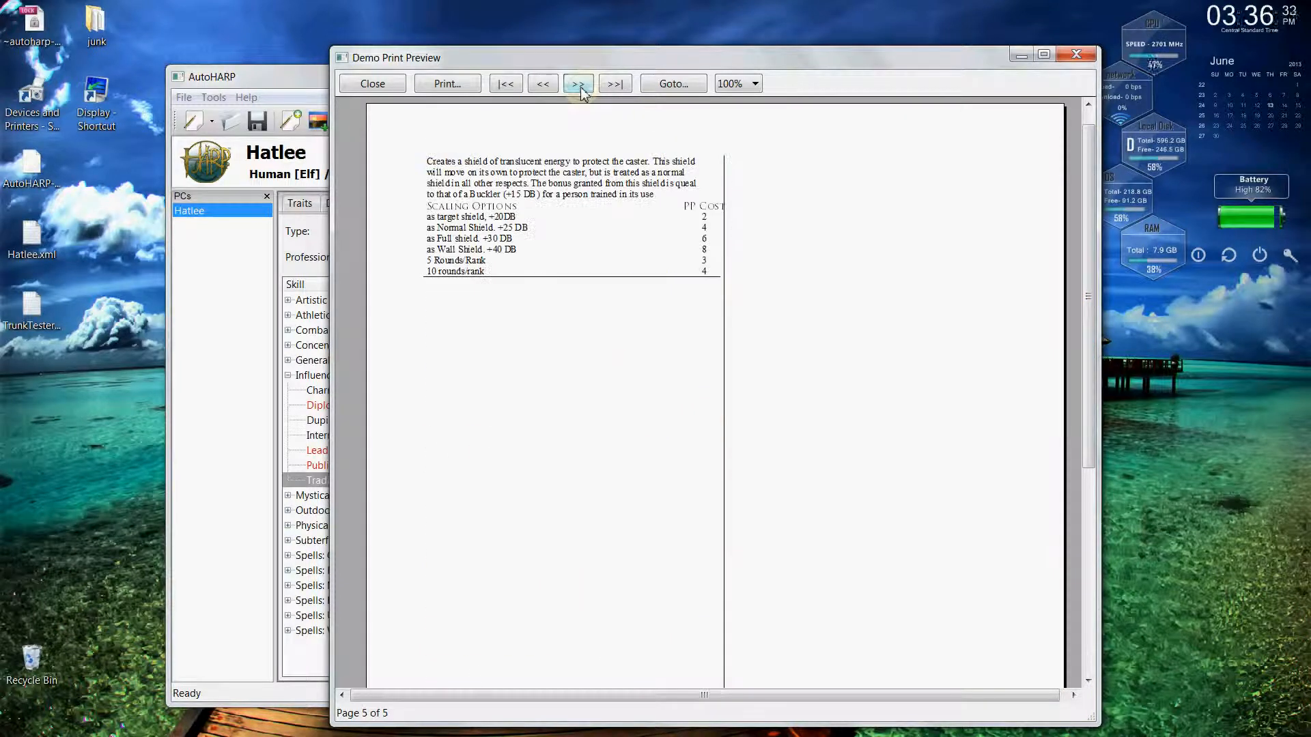
left_click(543, 84)
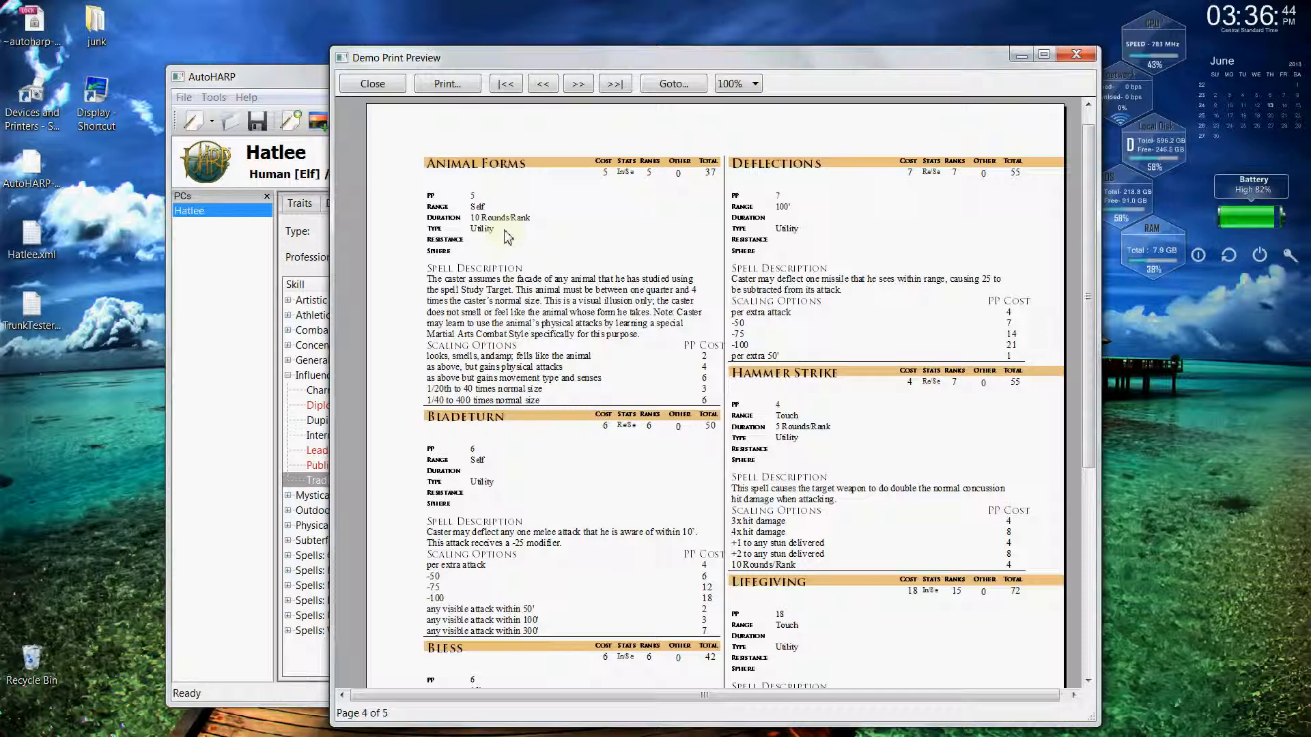
left_click(380, 85)
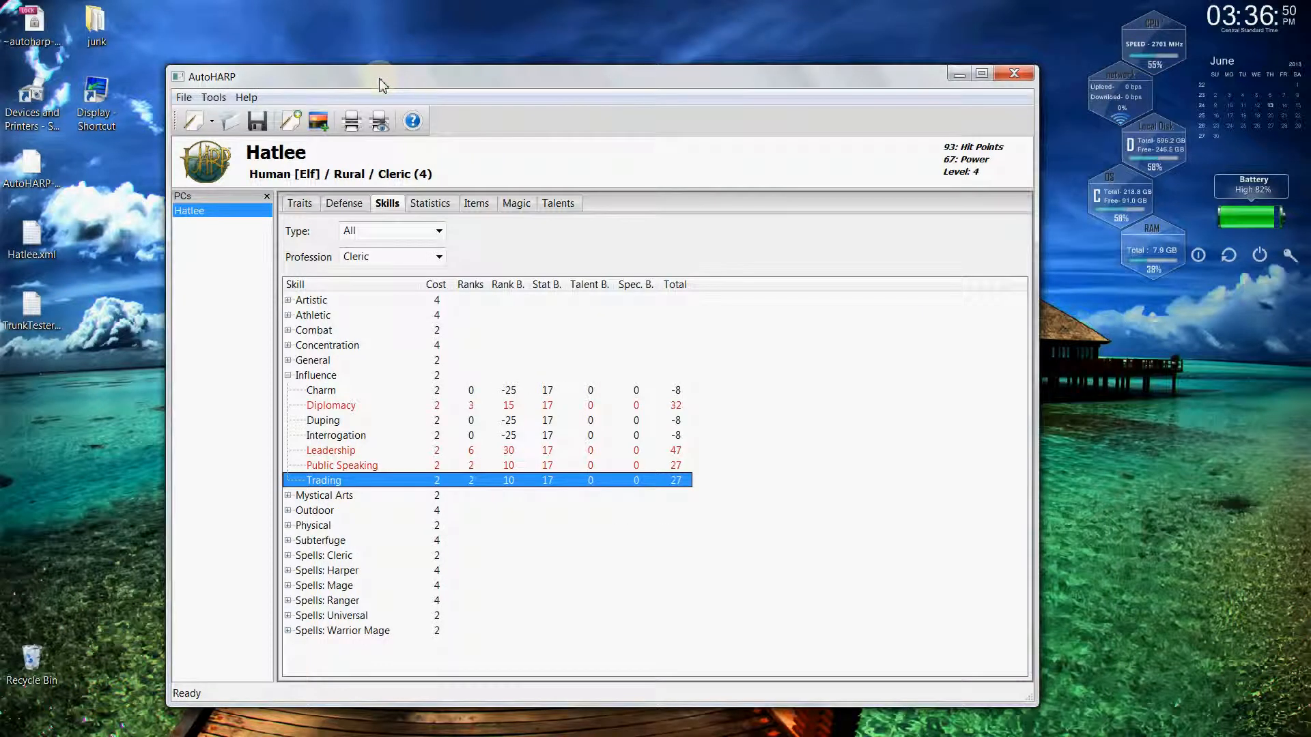
left_click_drag(380, 85, 363, 42)
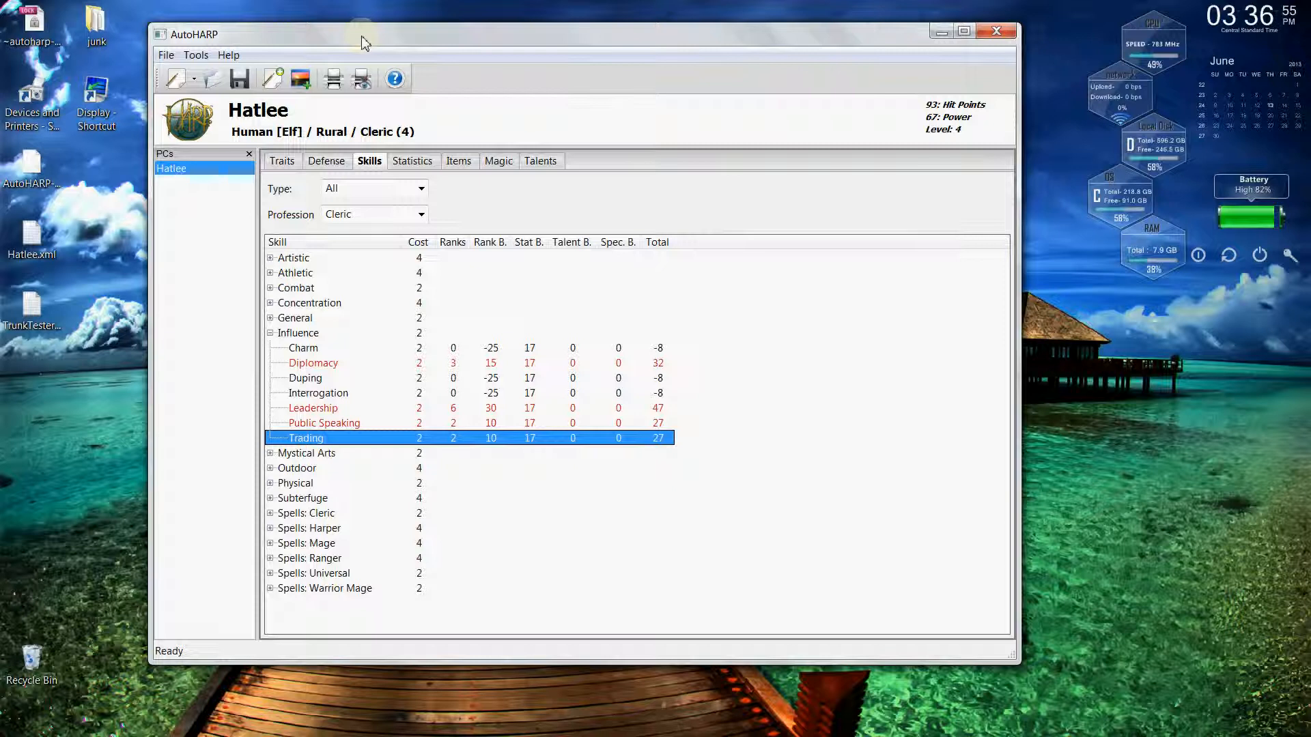